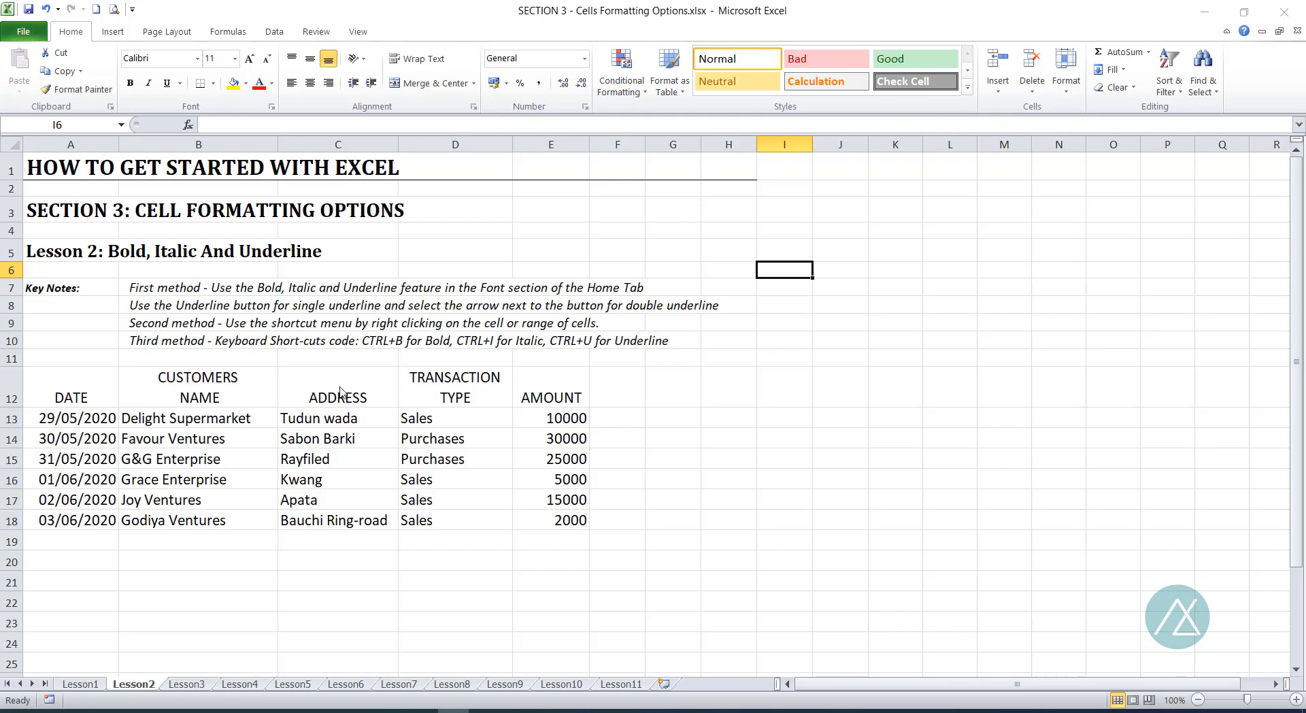
{"action": "left_click_drag", "start_coordinate": [59, 377], "coordinate": [525, 388]}
{"action": "left_click", "coordinate": [208, 377]}
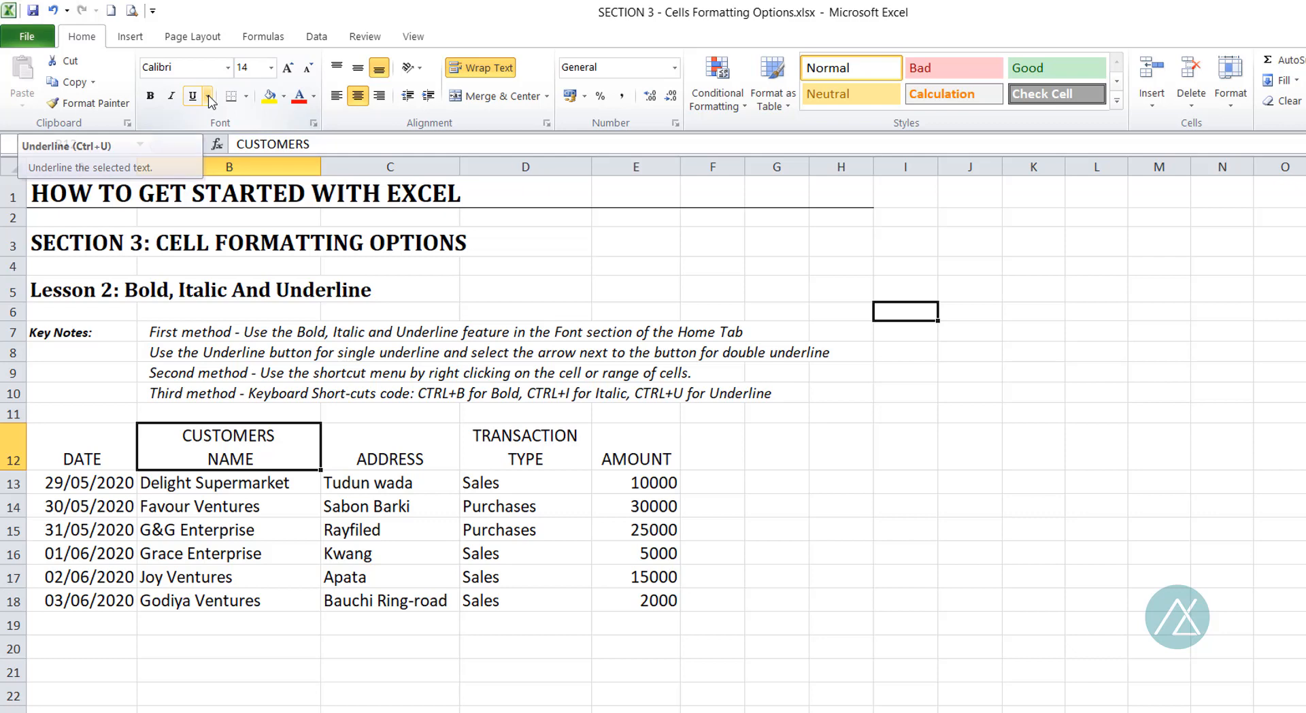
{"action": "left_click", "coordinate": [209, 97]}
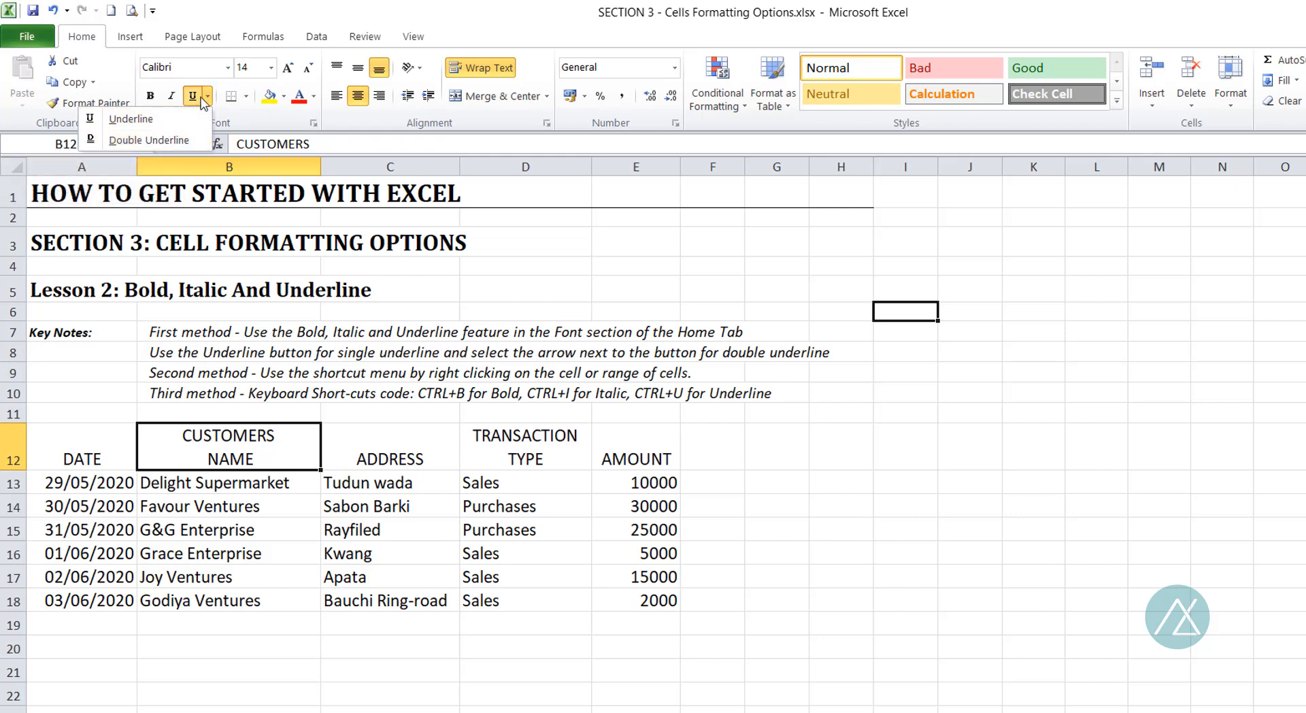
{"action": "left_click", "coordinate": [433, 271]}
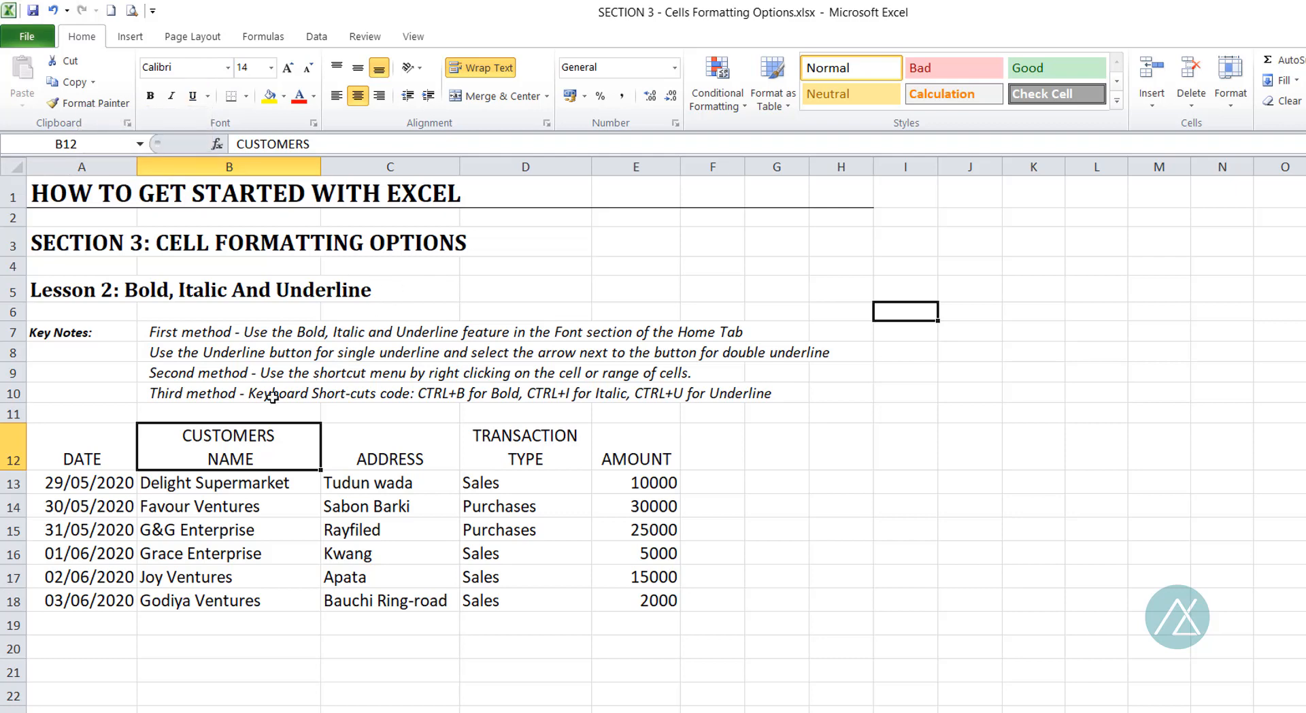
Bold the table's header cells A12:E12 and undo the formatting.
{"action": "left_click_drag", "start_coordinate": [91, 454], "coordinate": [621, 457]}
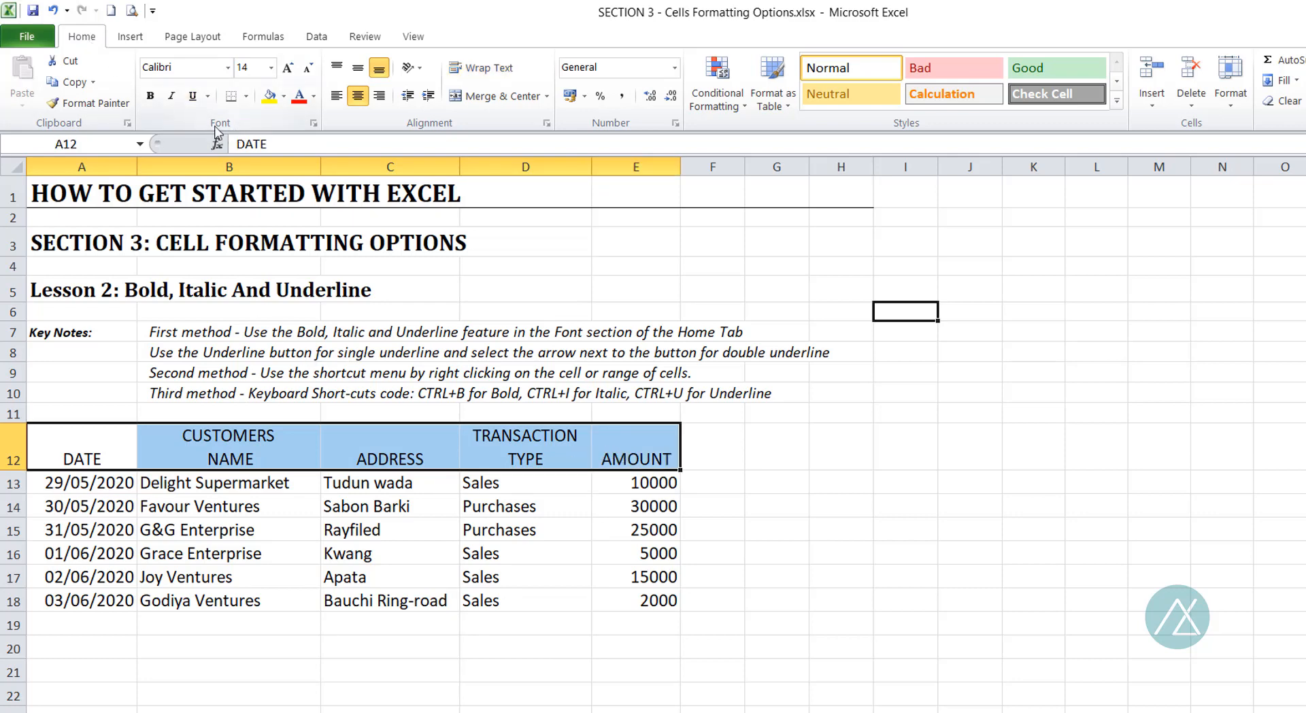
{"action": "left_click", "coordinate": [153, 97]}
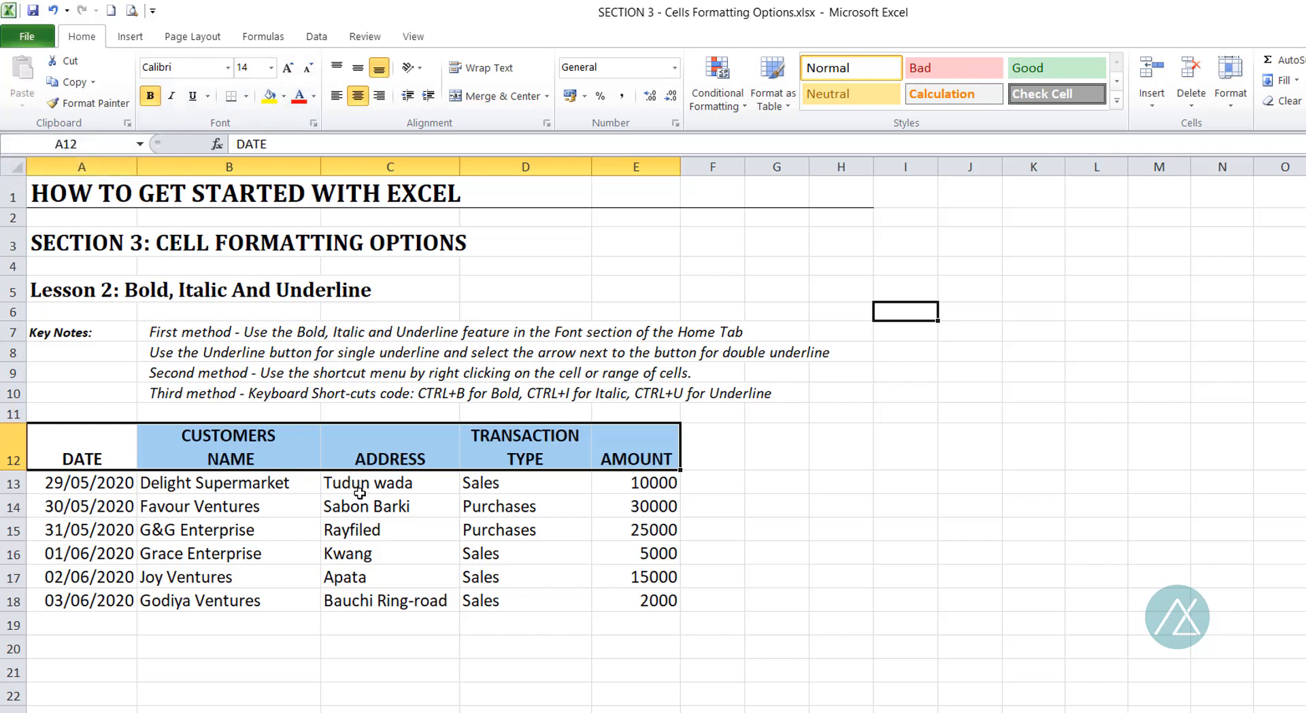
{"action": "left_click", "coordinate": [283, 540]}
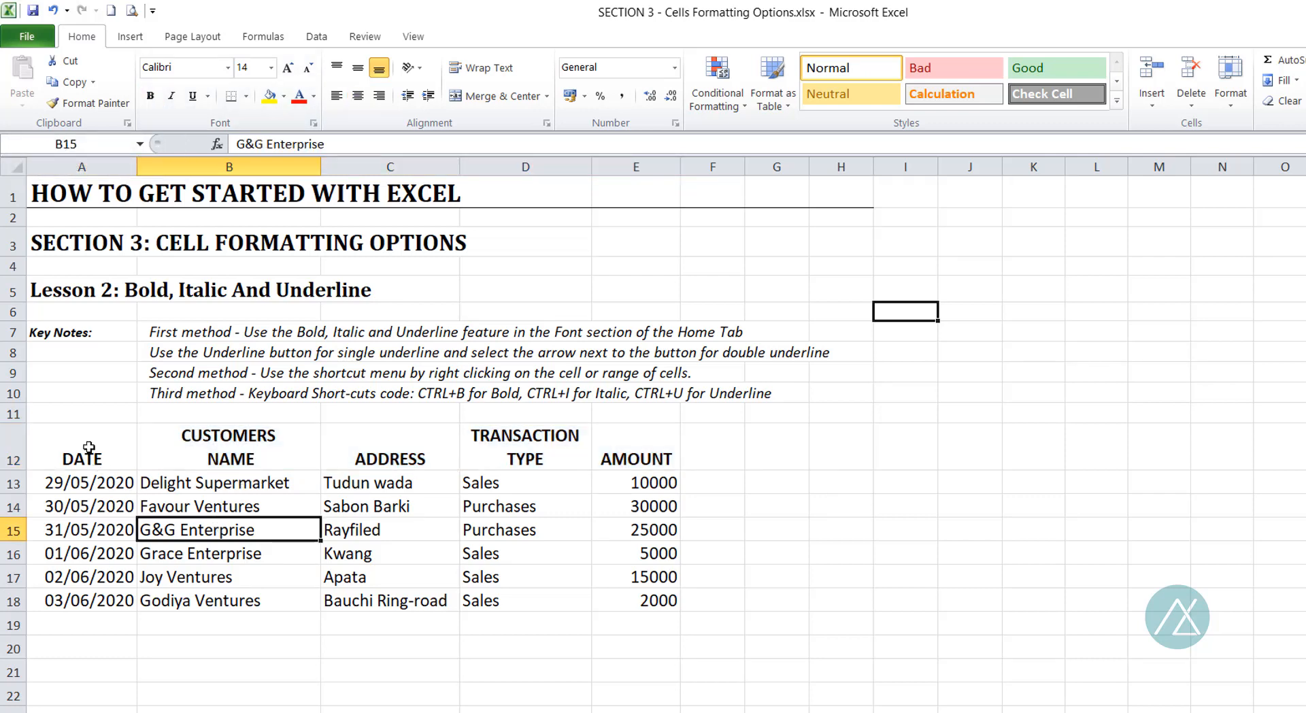
{"action": "left_click_drag", "start_coordinate": [89, 445], "coordinate": [606, 459]}
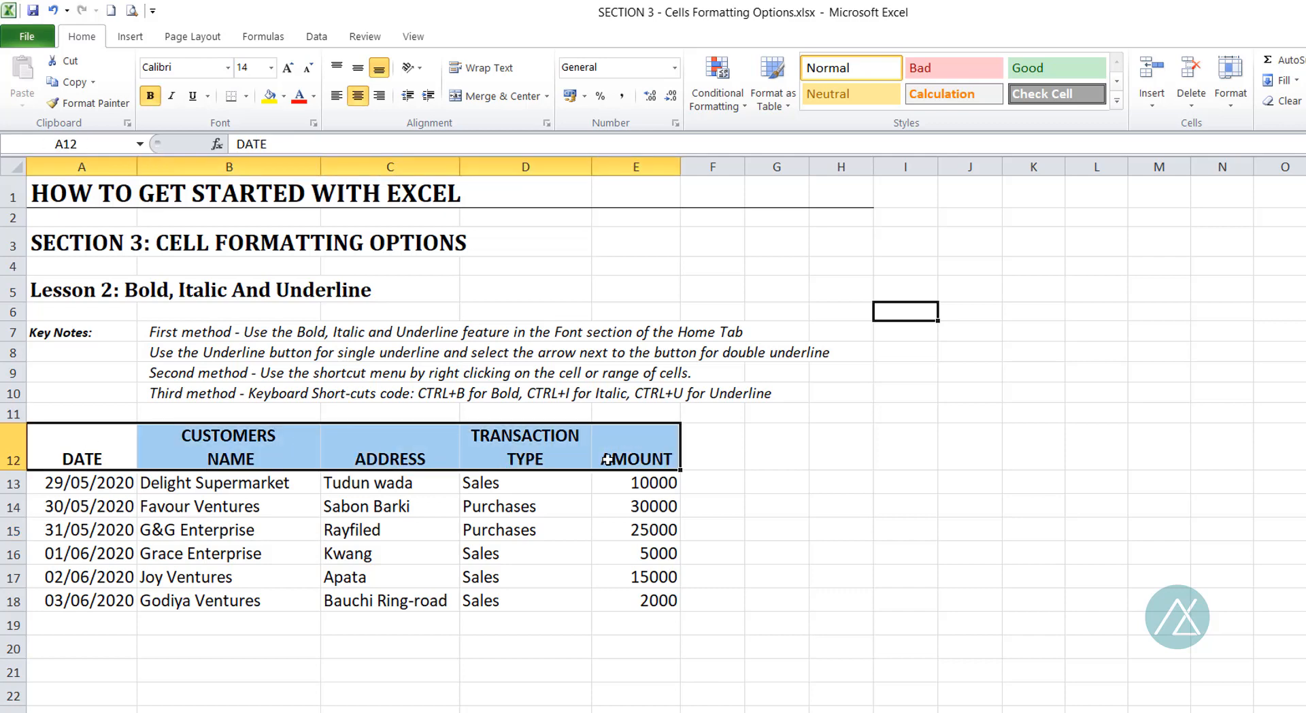
{"action": "left_click", "coordinate": [51, 11]}
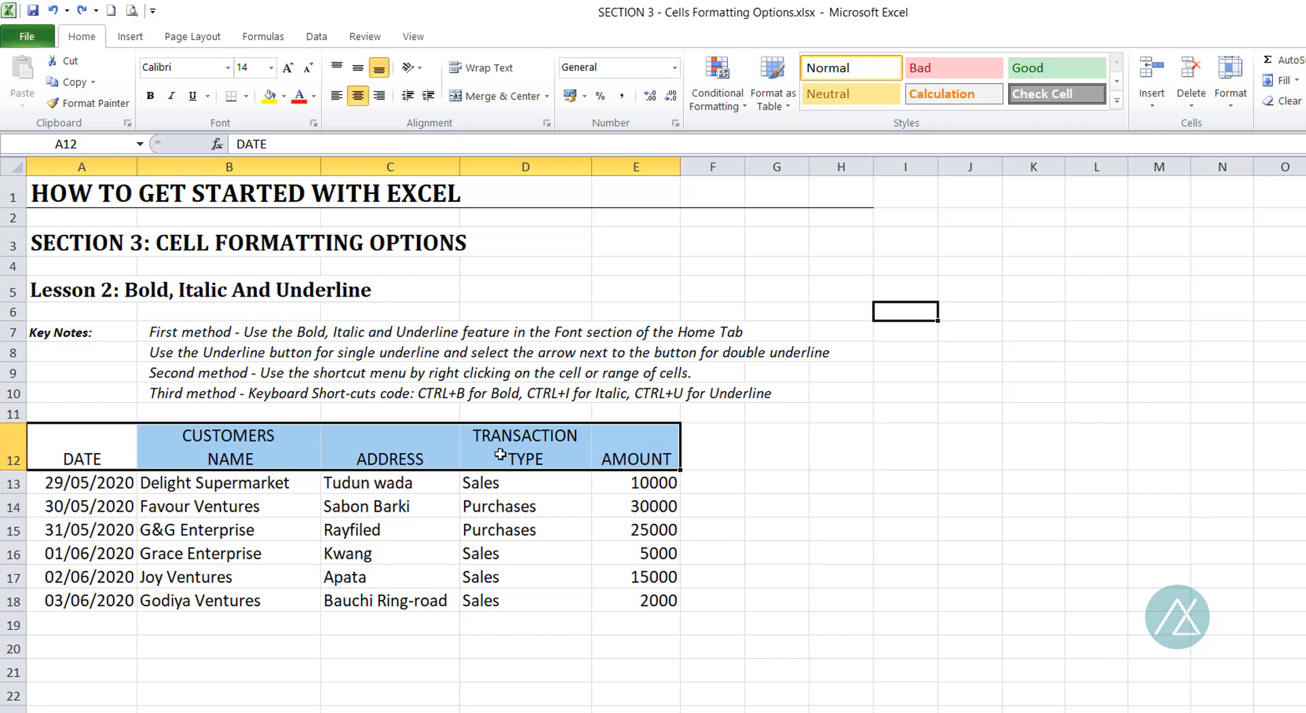
Reapply bold to the headers from DATE to AMOUNT, undo it, and deselect the range.
{"action": "right_click", "coordinate": [126, 447]}
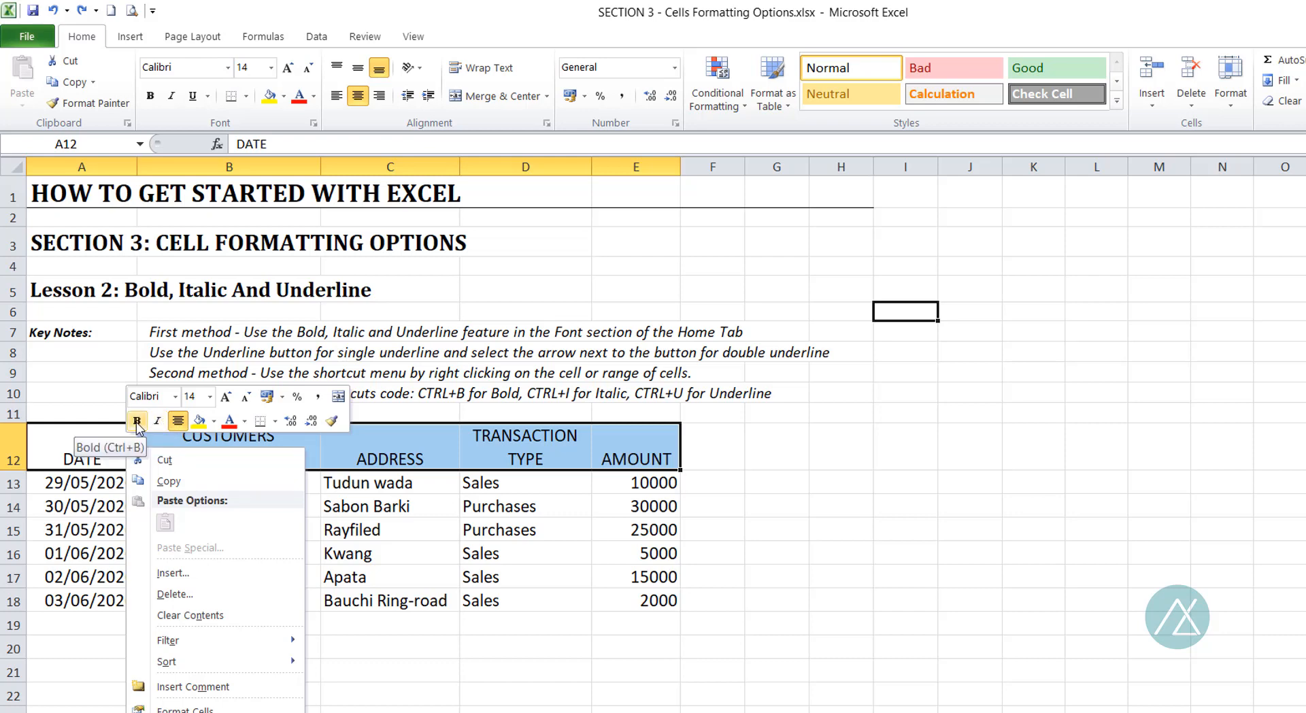
{"action": "left_click", "coordinate": [137, 421]}
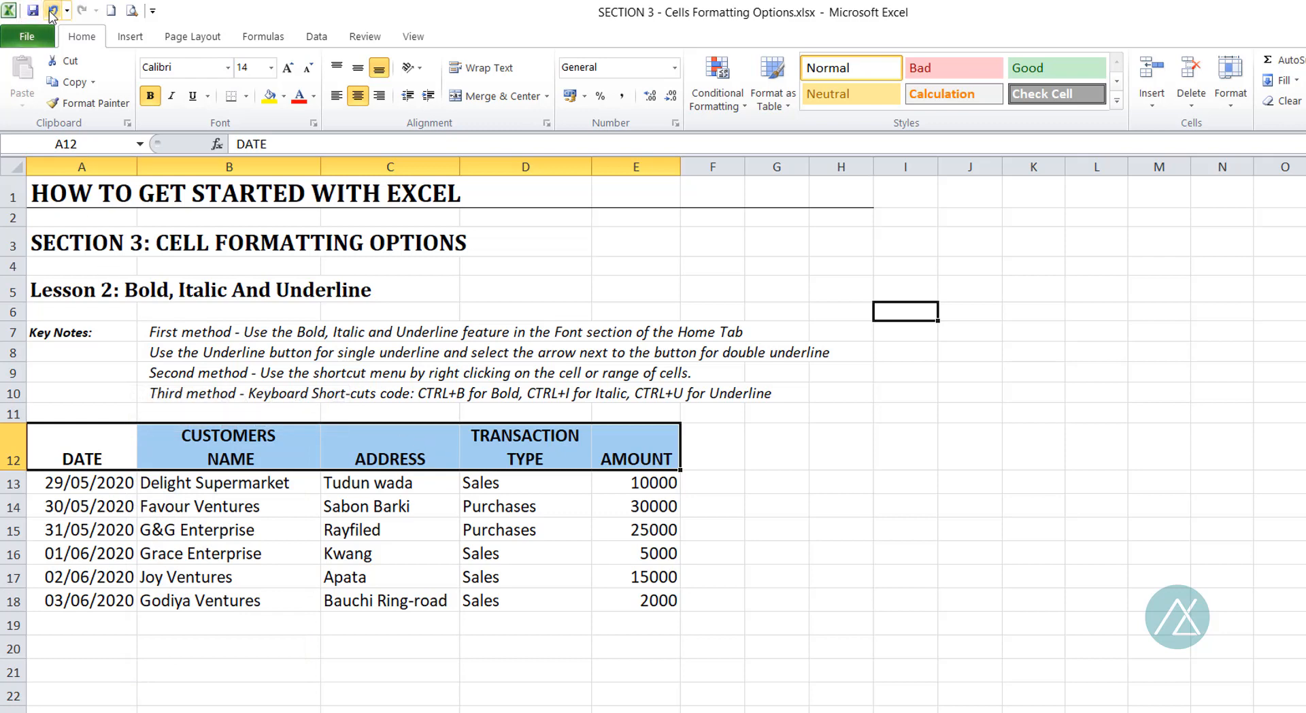
{"action": "left_click", "coordinate": [53, 11]}
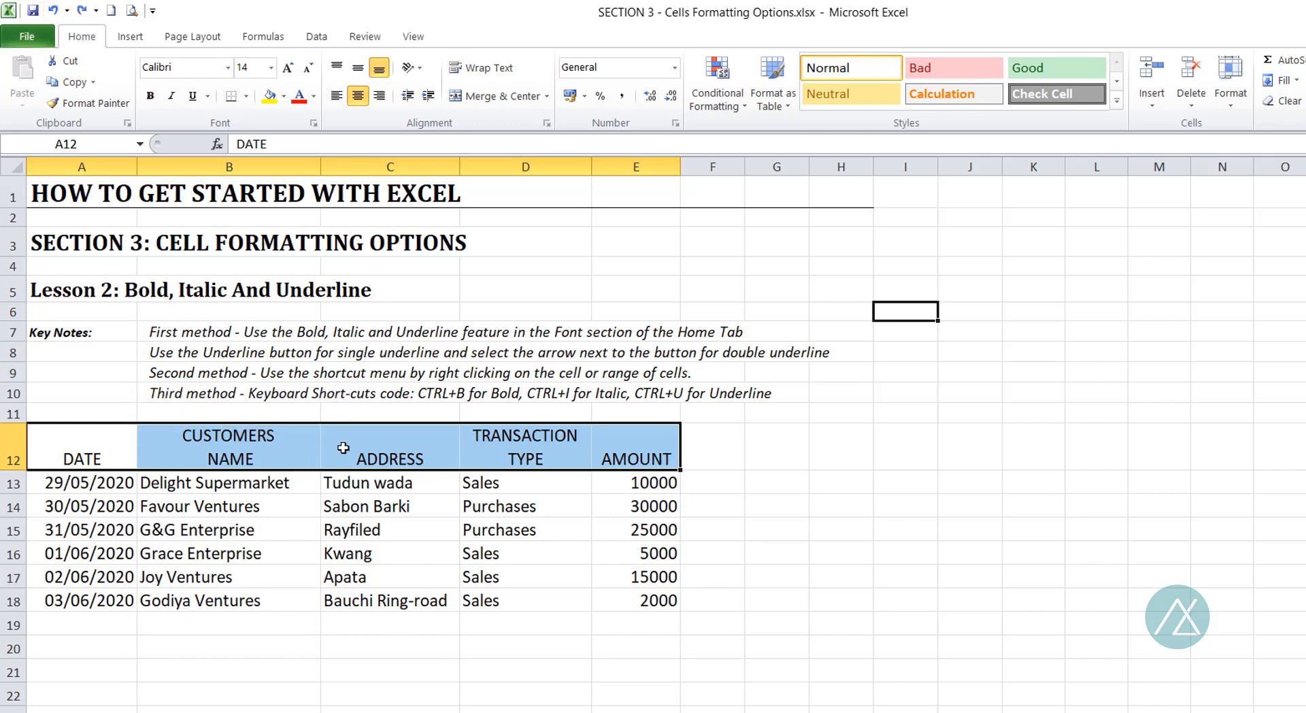
{"action": "left_click", "coordinate": [729, 456]}
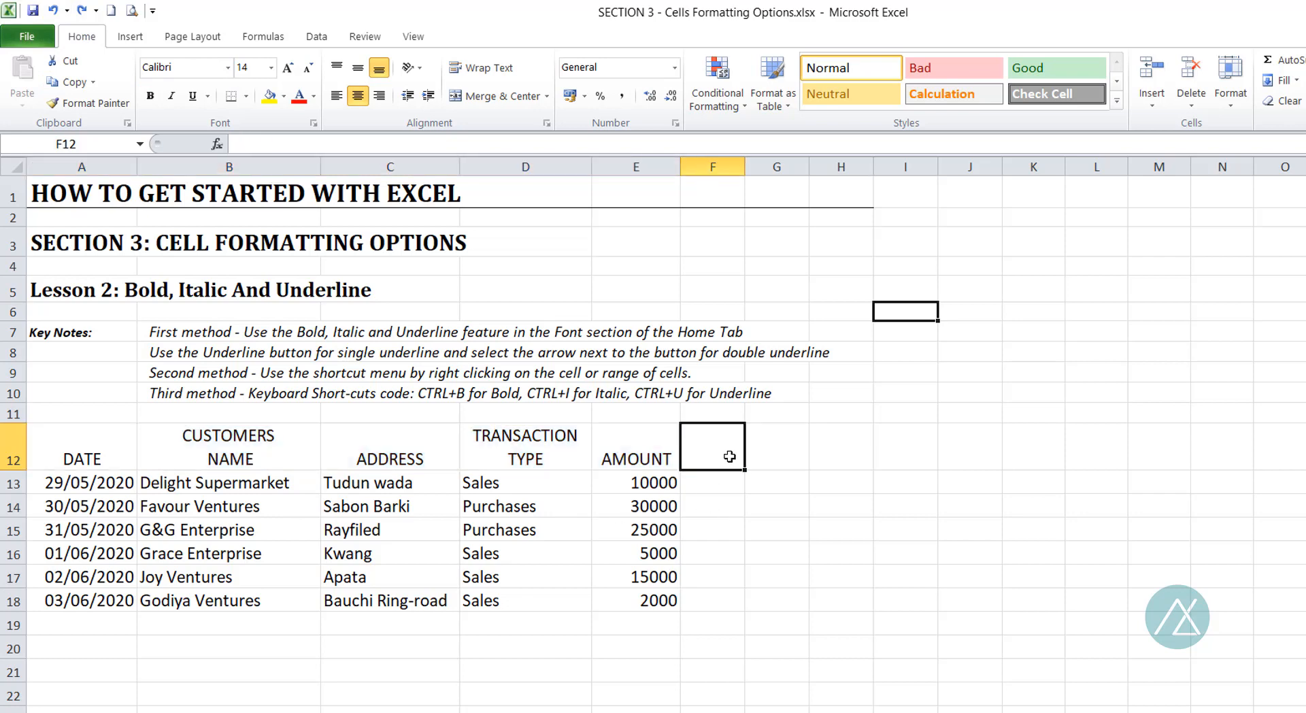
Open and close the on-screen keyboard, and make the selected table header row A12:E12 bold.
{"action": "left_click_drag", "start_coordinate": [118, 457], "coordinate": [608, 457]}
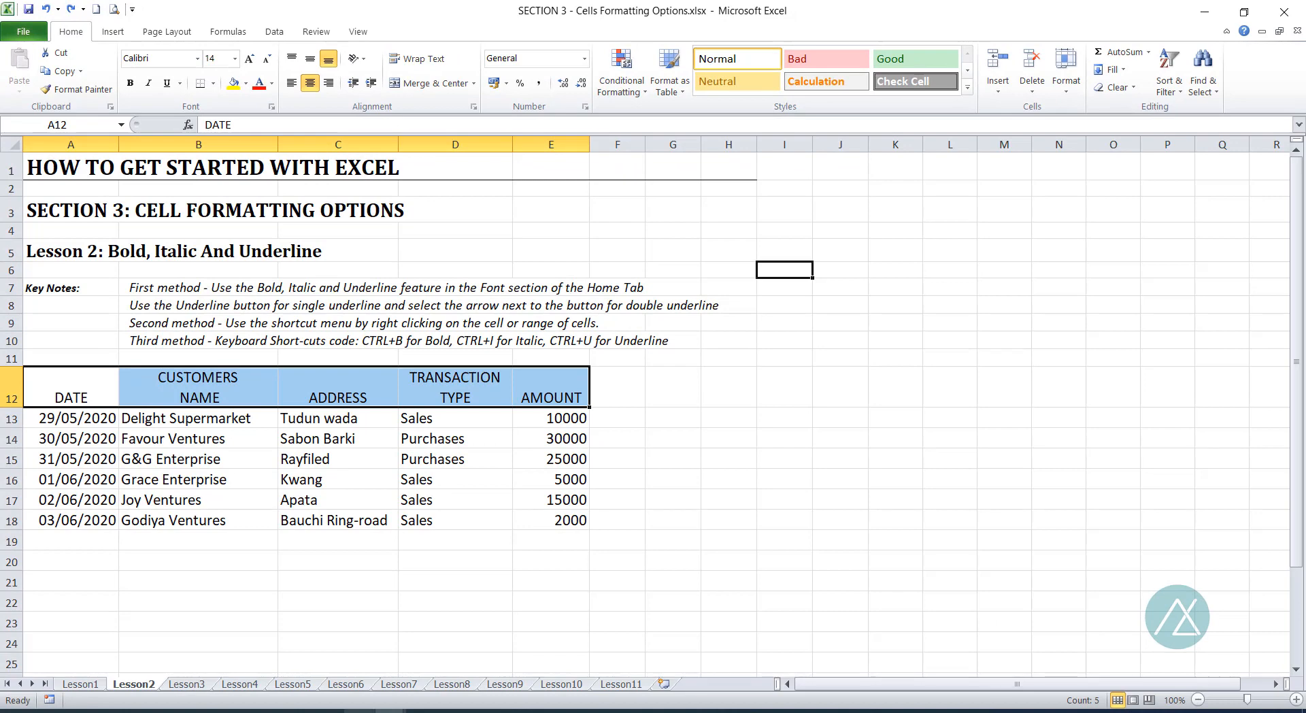
{"action": "left_click", "coordinate": [388, 711]}
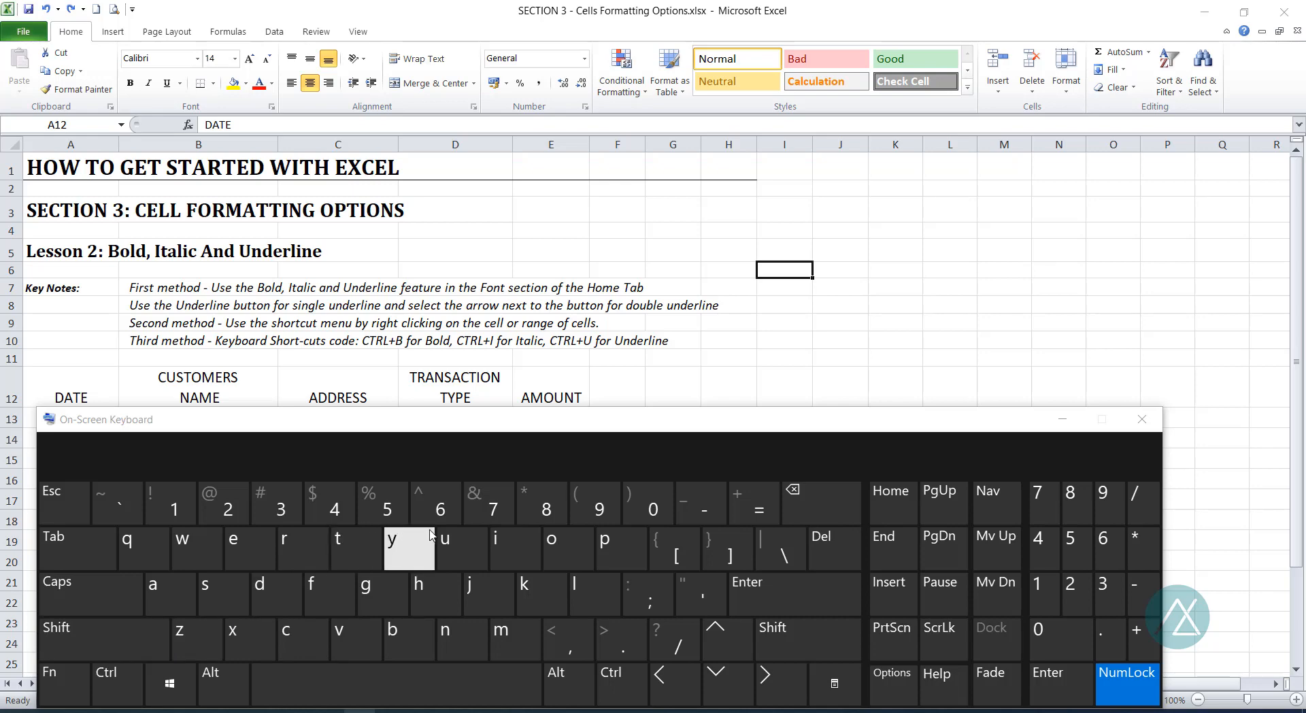
{"action": "left_click", "coordinate": [1140, 422]}
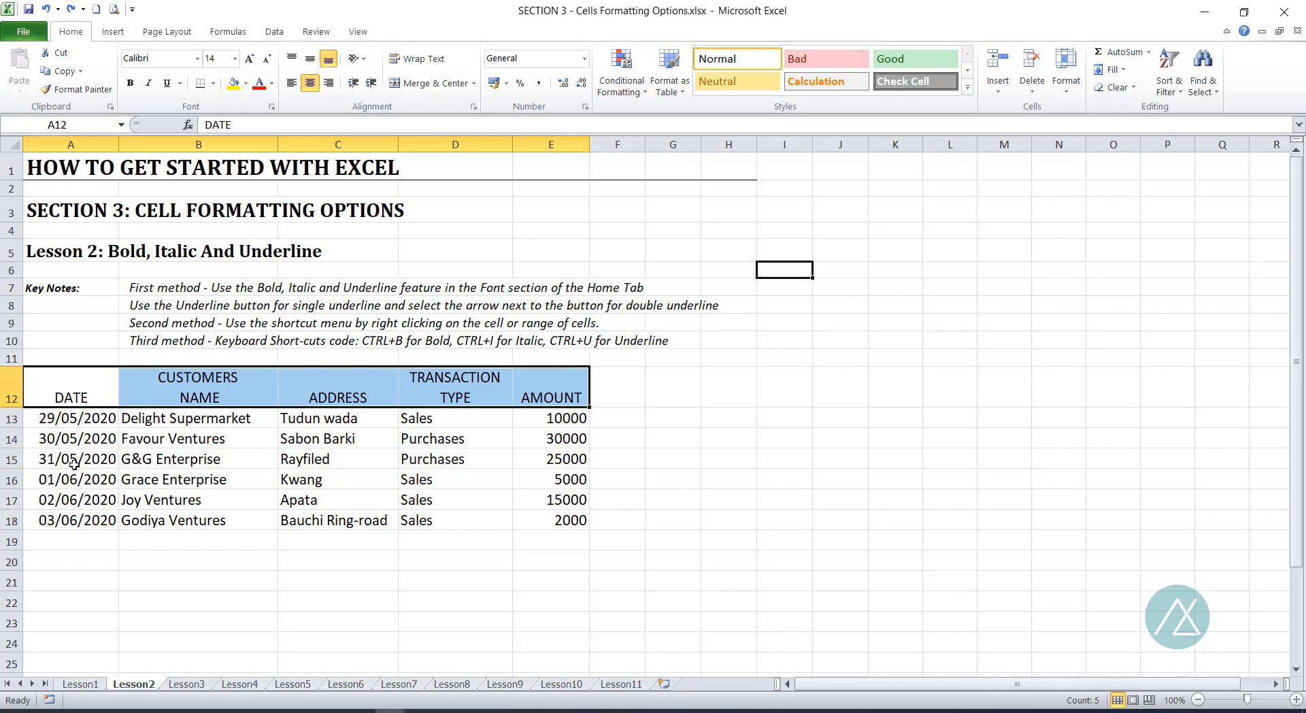
{"action": "key", "text": "ctrl+b"}
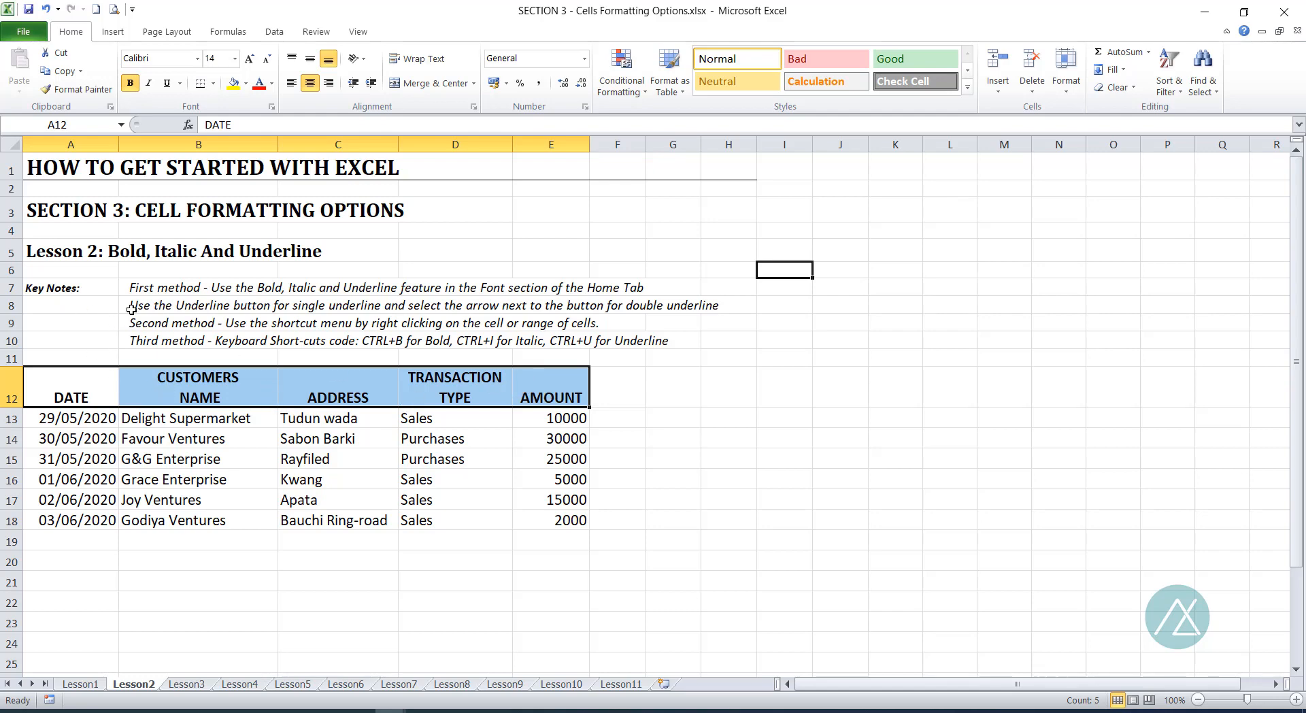
Compare the formatting of cells A5 and B7, and try italic on the Lesson 2 heading before undoing it.
{"action": "left_click", "coordinate": [56, 250]}
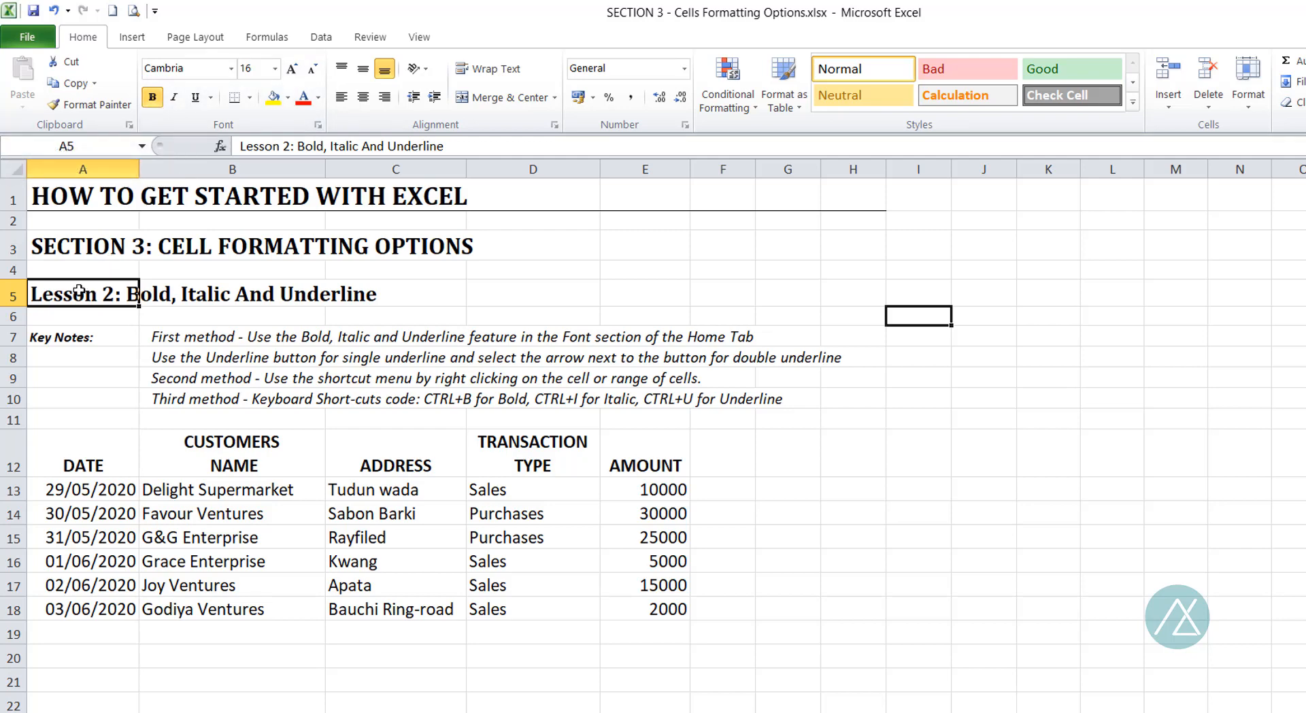
{"action": "left_click", "coordinate": [200, 338]}
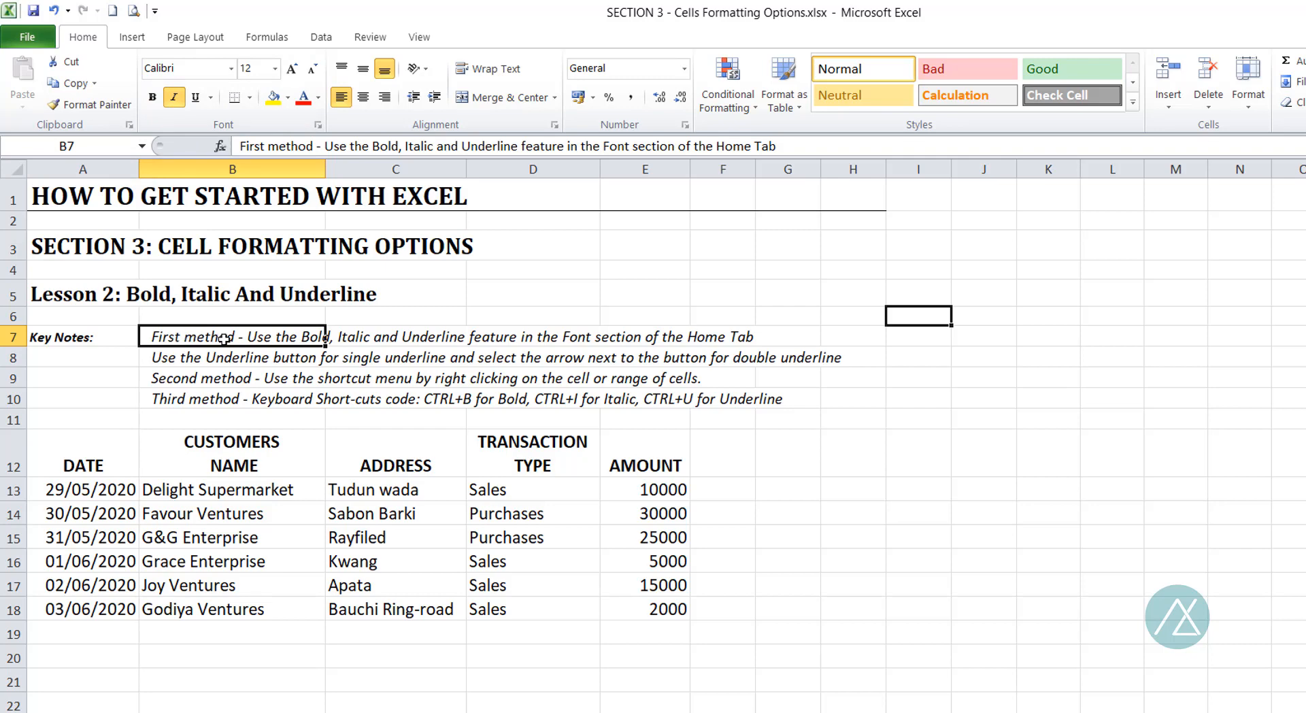
{"action": "left_click", "coordinate": [93, 297]}
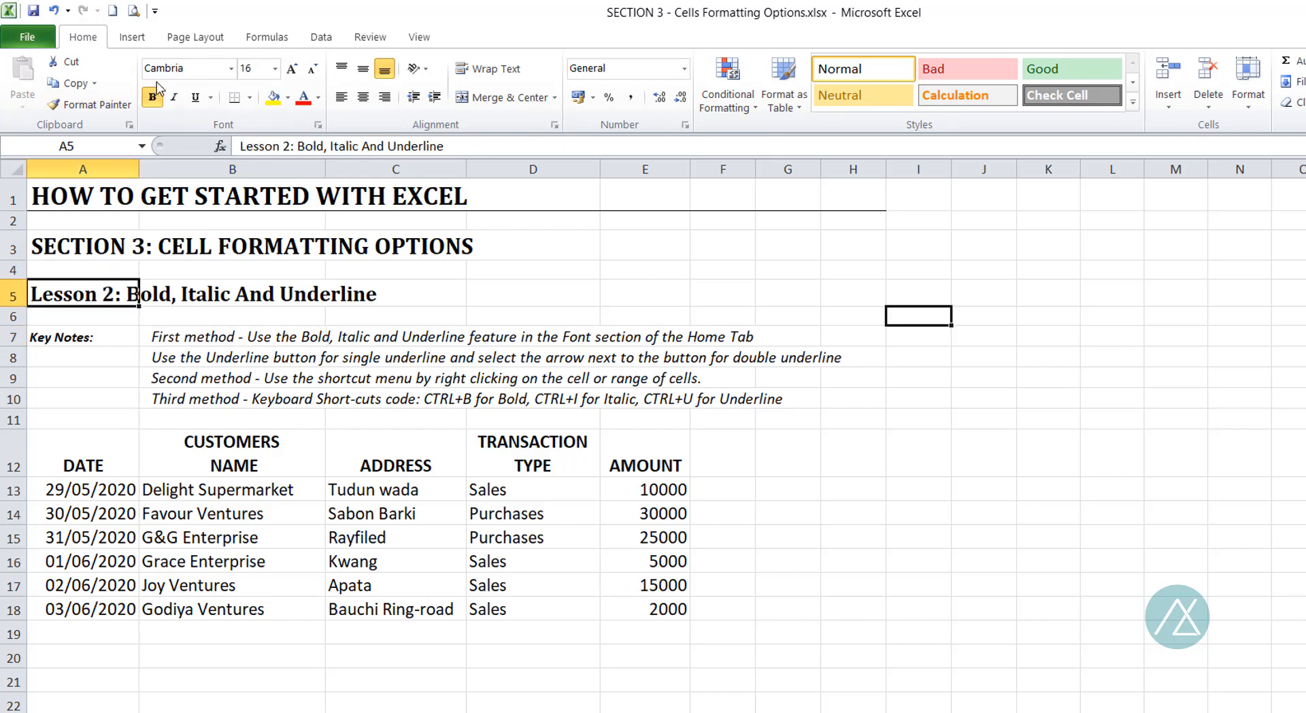
{"action": "left_click", "coordinate": [175, 98]}
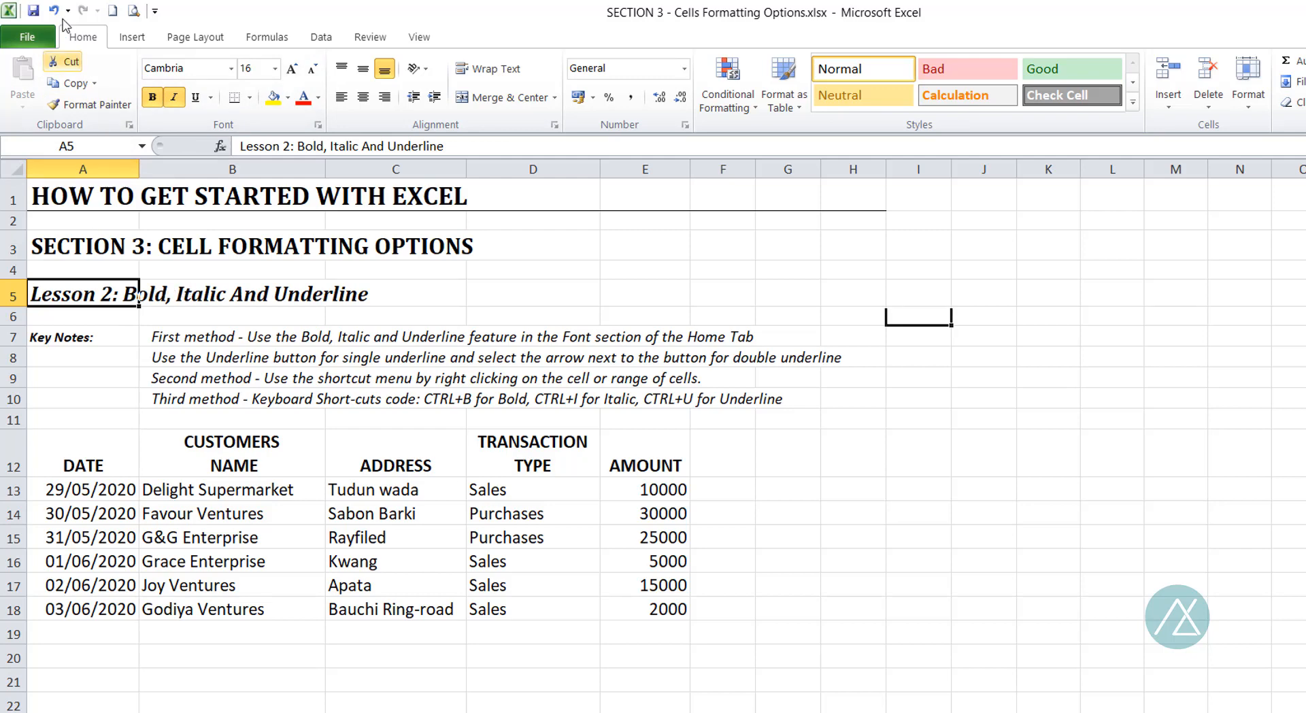
{"action": "left_click", "coordinate": [54, 13]}
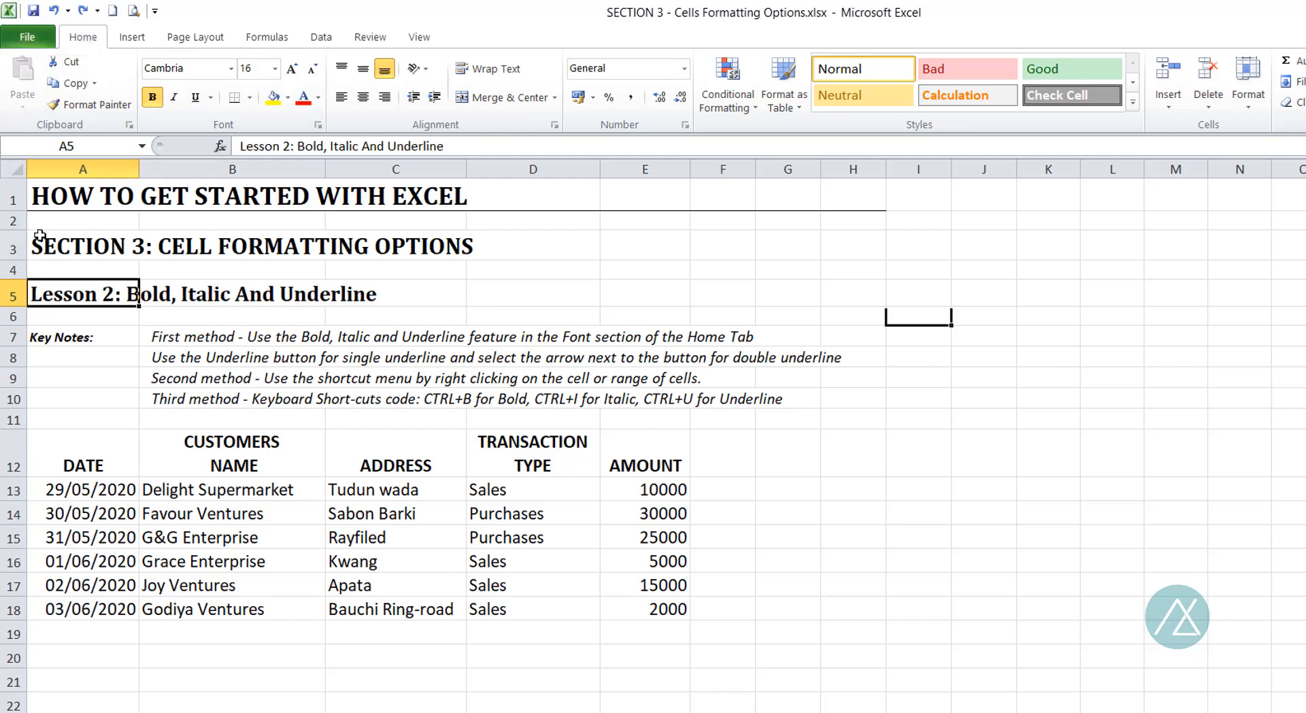
Italicize the Lesson 2 heading in A5 once more and undo the change.
{"action": "right_click", "coordinate": [74, 291]}
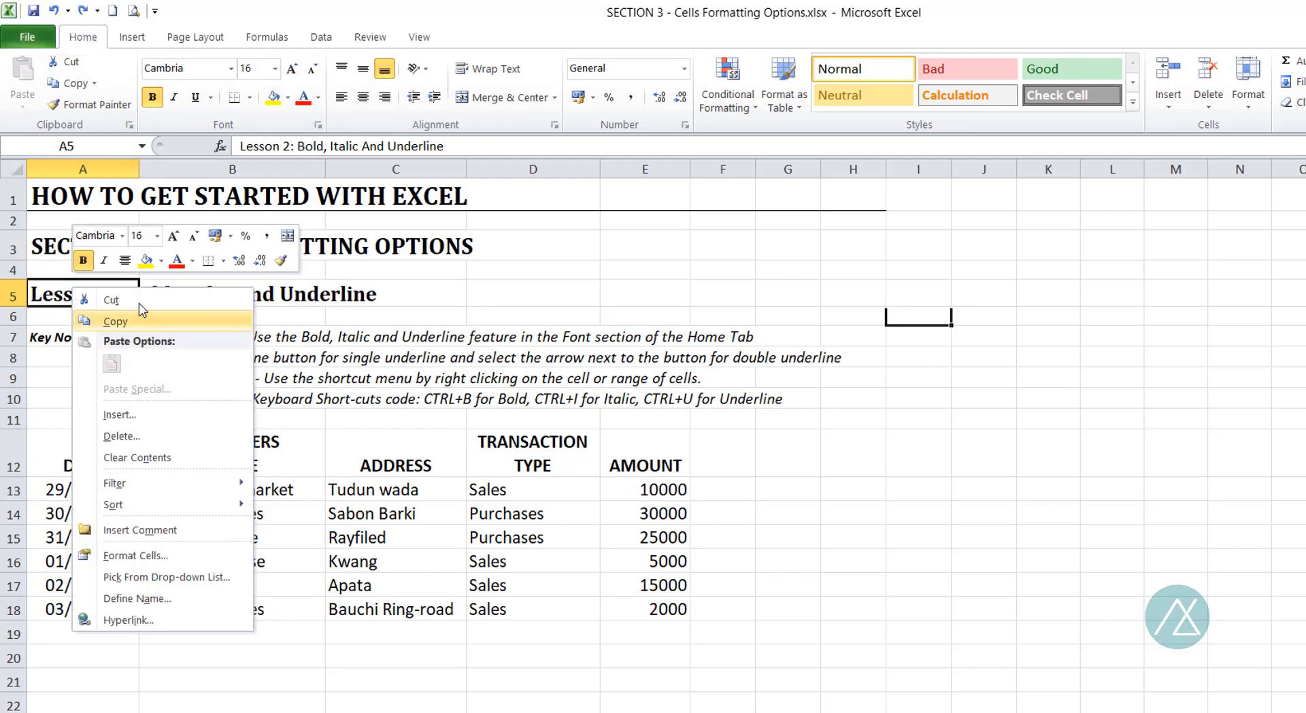
{"action": "left_click", "coordinate": [106, 259]}
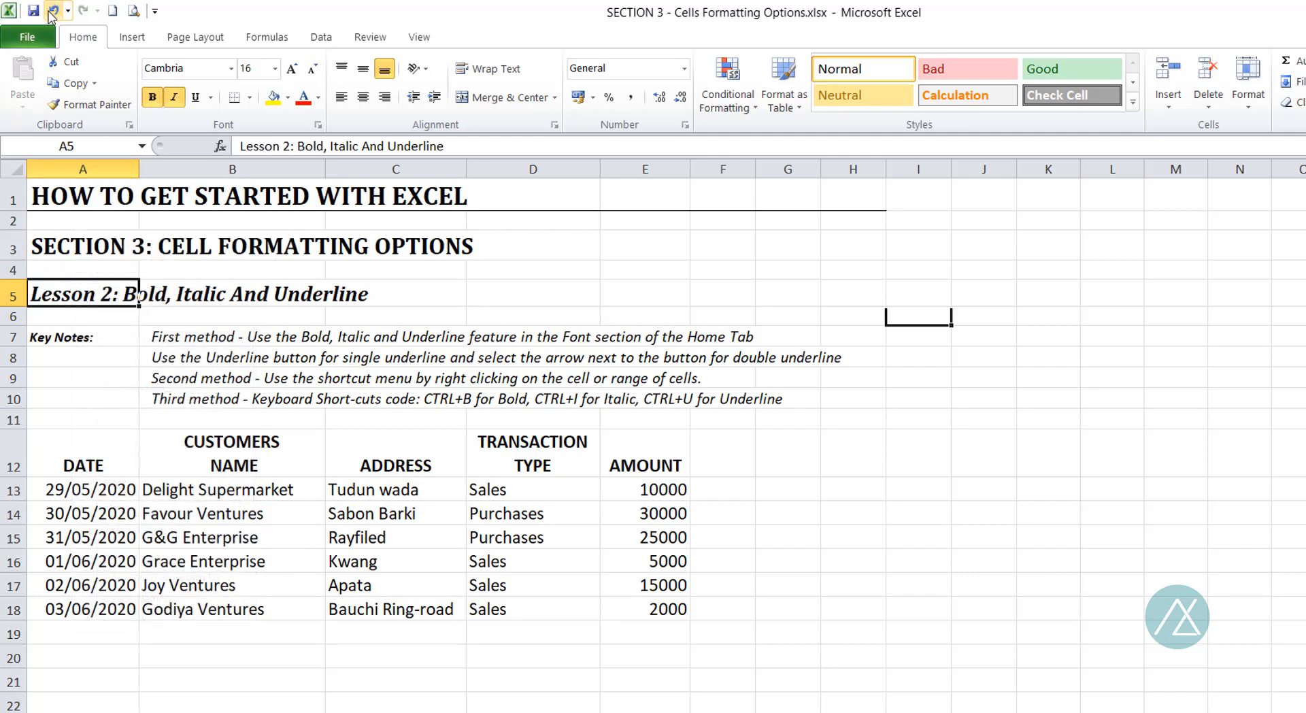
{"action": "left_click", "coordinate": [52, 12]}
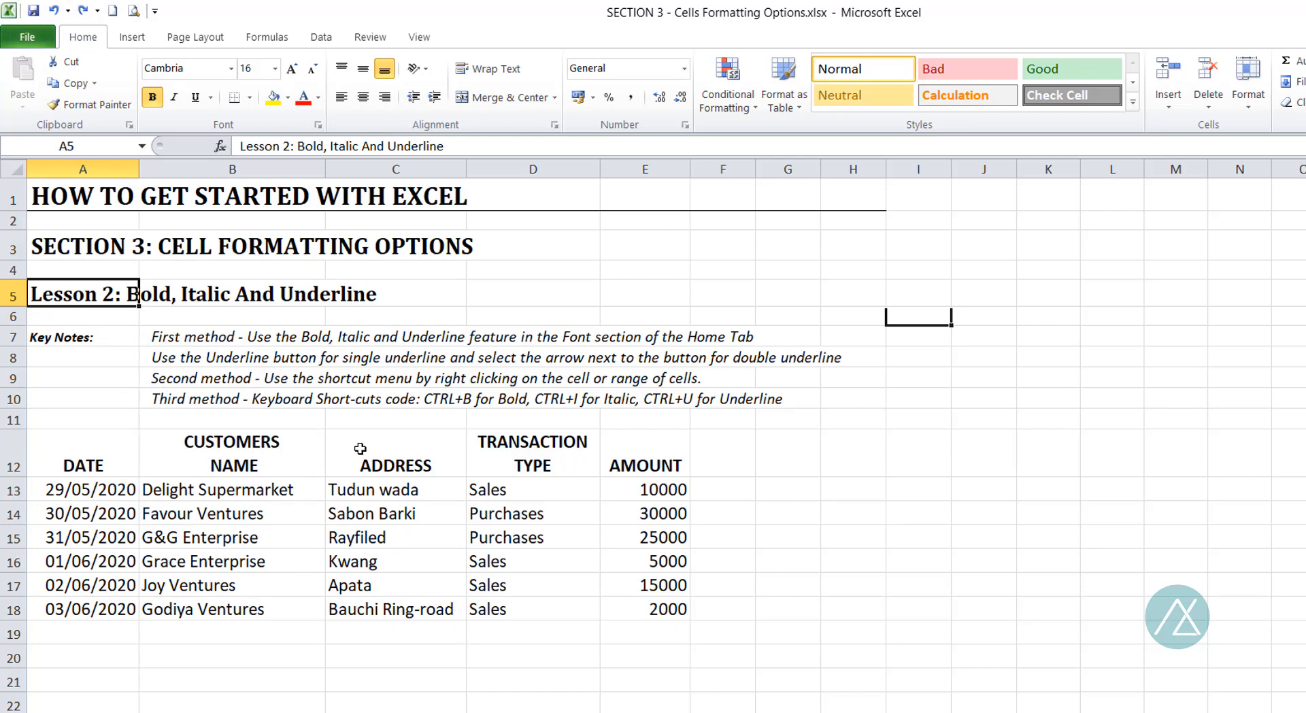
Make the Lesson 2 heading in cell A5 italic and deselect it.
{"action": "key", "text": "ctrl+i"}
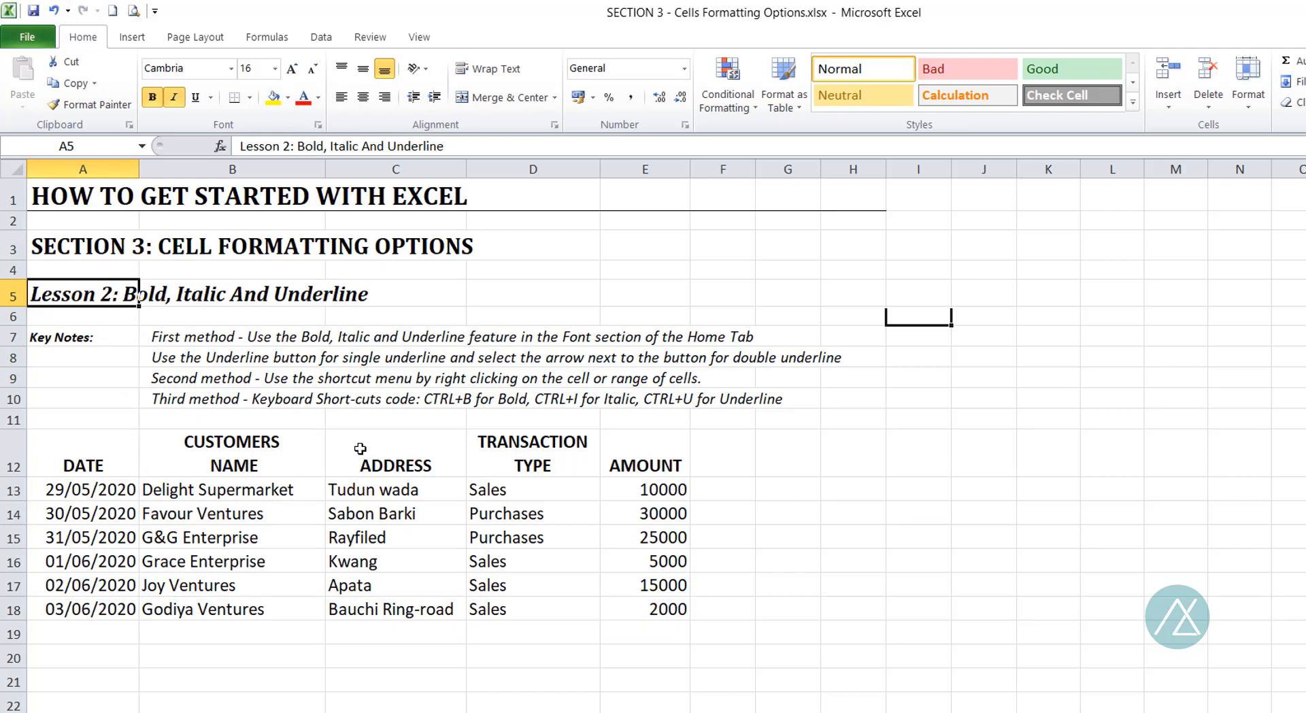
{"action": "left_click", "coordinate": [226, 352]}
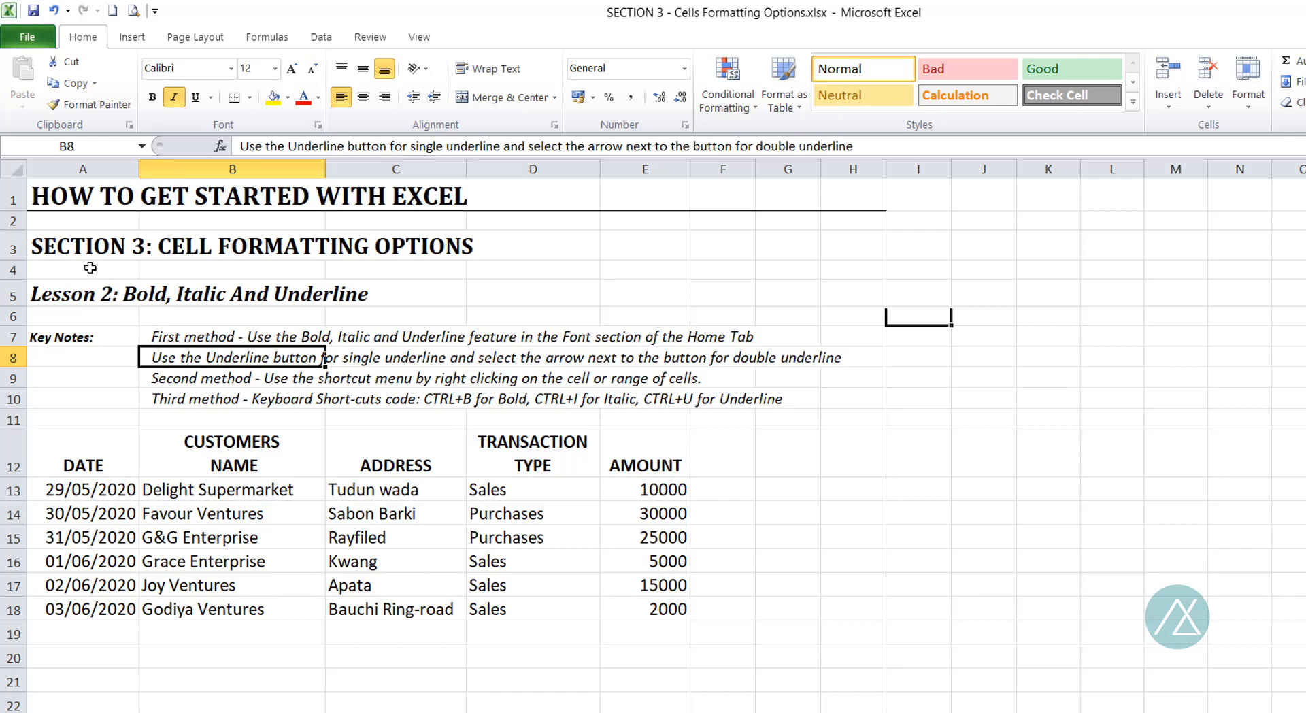
Apply a single underline to the section heading "SECTION 3: CELL FORMATTING OPTIONS" in A3.
{"action": "left_click", "coordinate": [82, 247]}
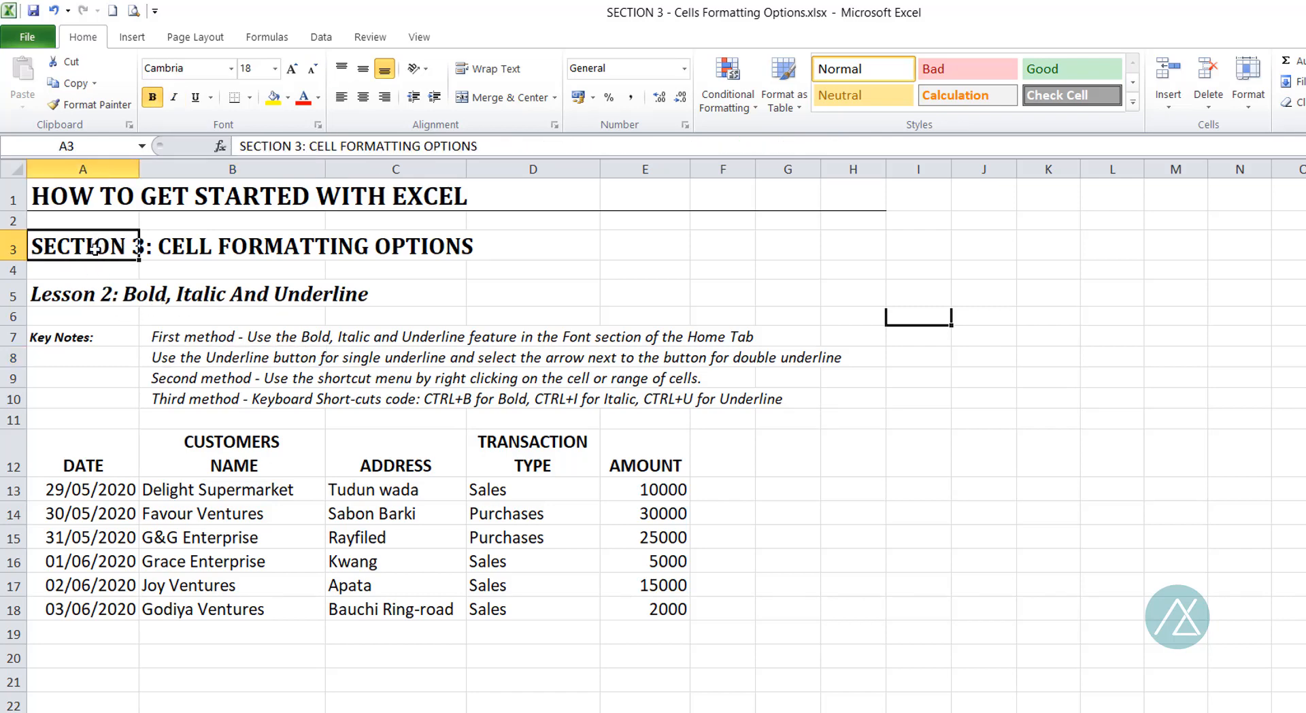
{"action": "left_click", "coordinate": [196, 97]}
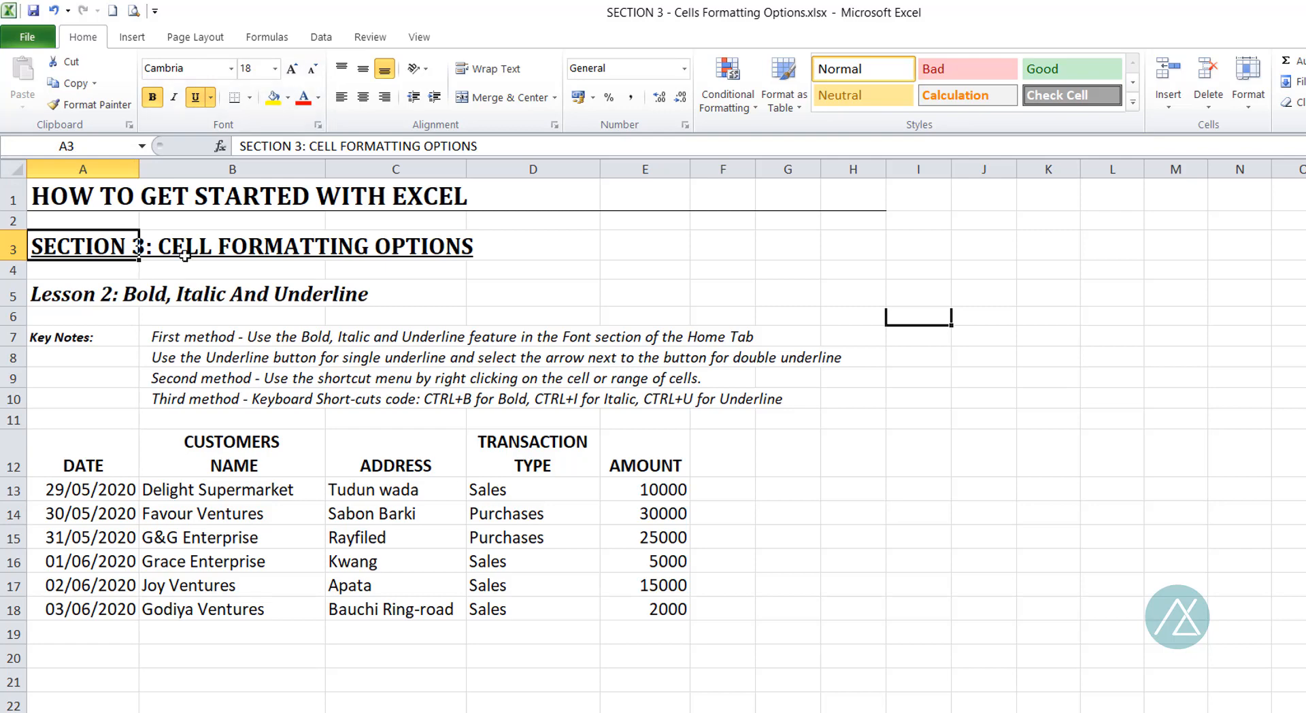
{"action": "left_click", "coordinate": [418, 298]}
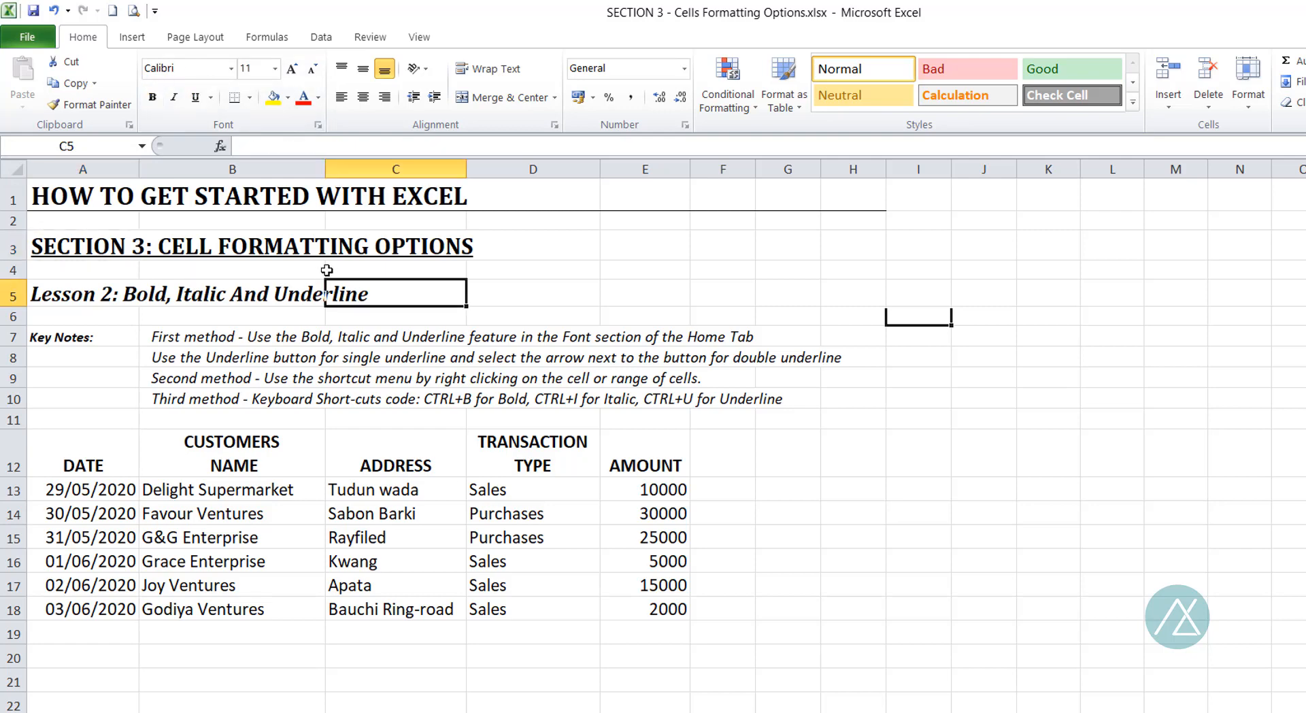
Change the underline of the section heading in A3 to Double Underline.
{"action": "left_click", "coordinate": [74, 241]}
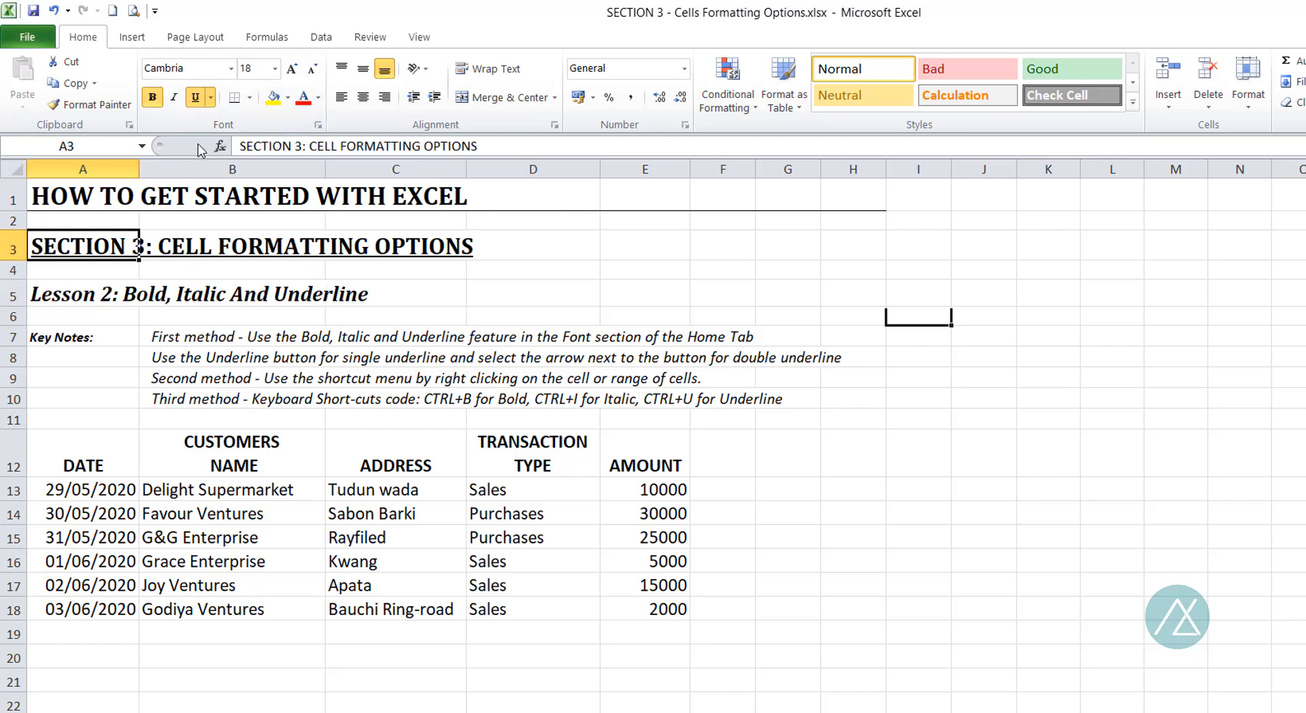
{"action": "left_click", "coordinate": [211, 98]}
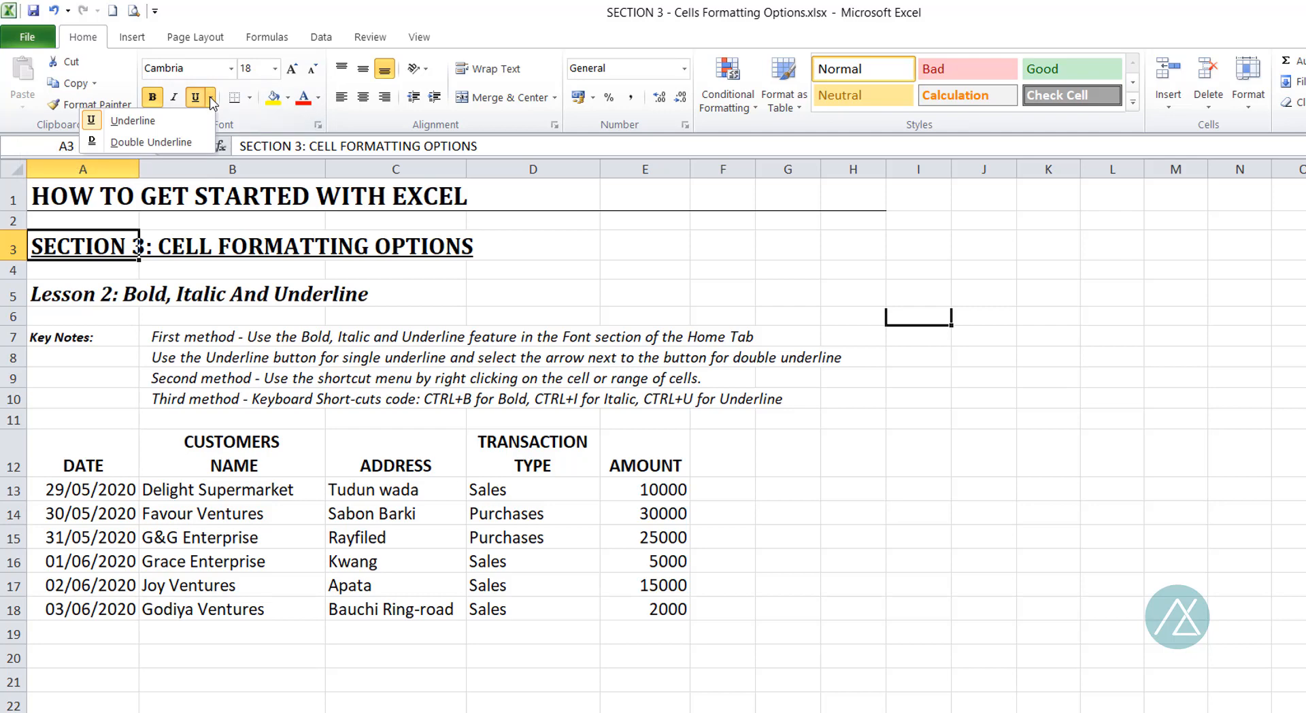
{"action": "left_click", "coordinate": [139, 143]}
{"action": "left_click", "coordinate": [517, 289]}
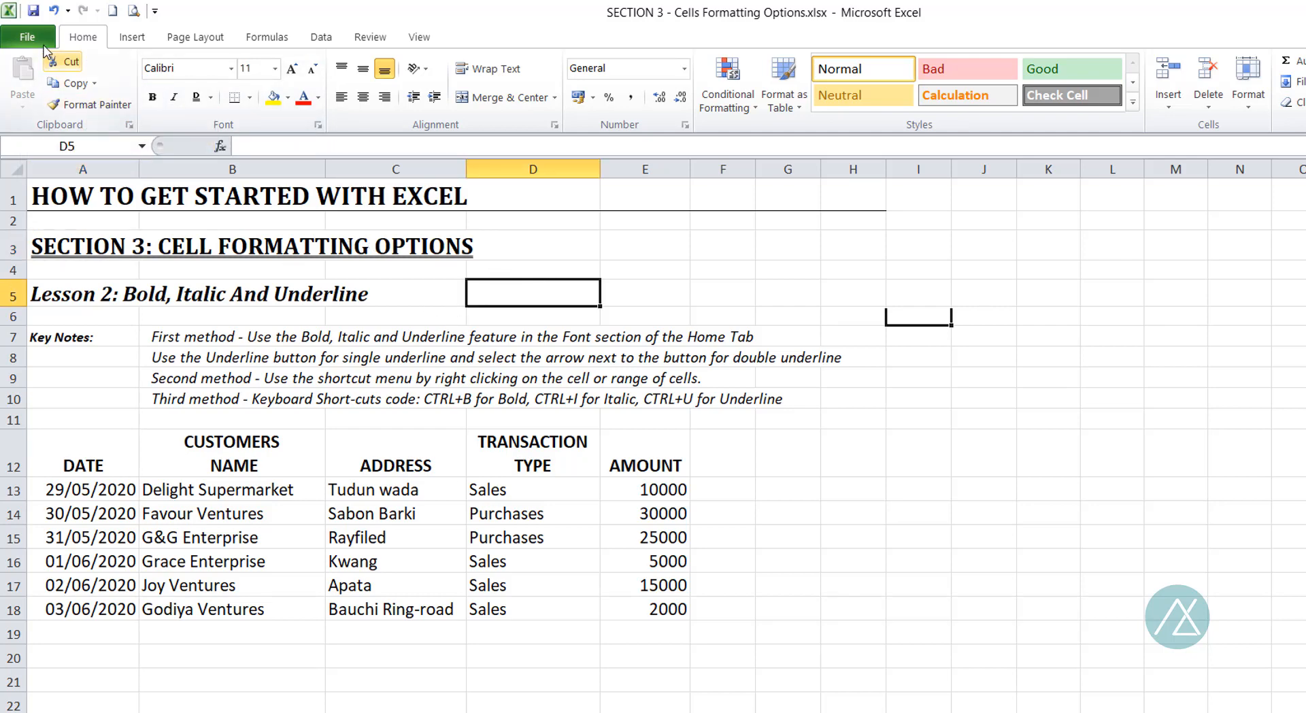
Undo both underline changes on the section heading and reselect cell A3.
{"action": "left_click", "coordinate": [54, 11]}
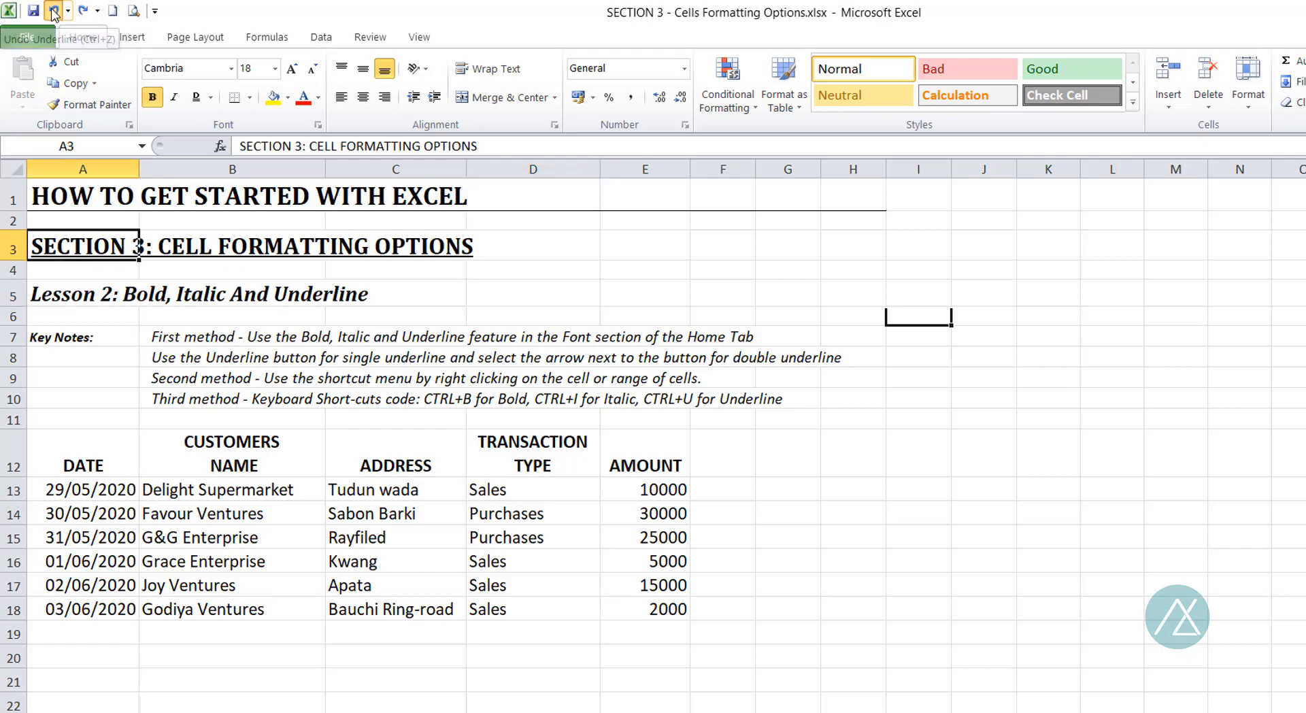
{"action": "left_click", "coordinate": [54, 10]}
{"action": "left_click", "coordinate": [476, 275]}
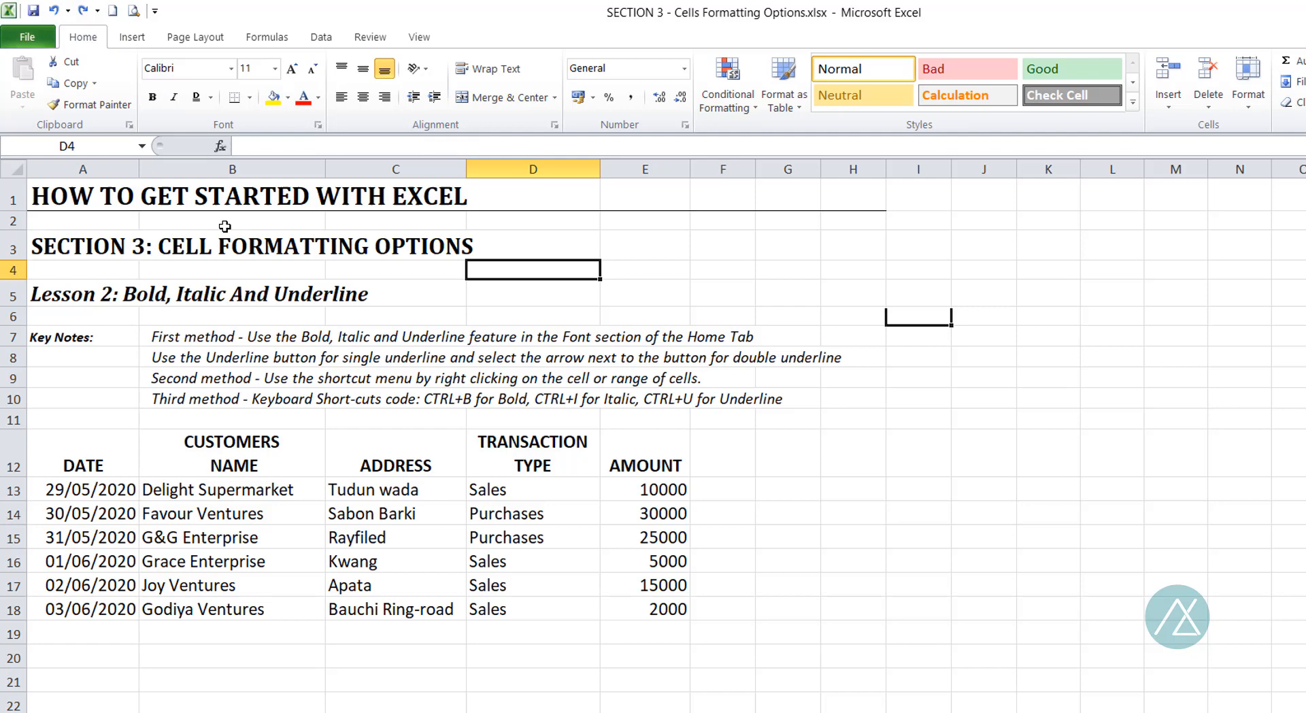
{"action": "left_click", "coordinate": [112, 246]}
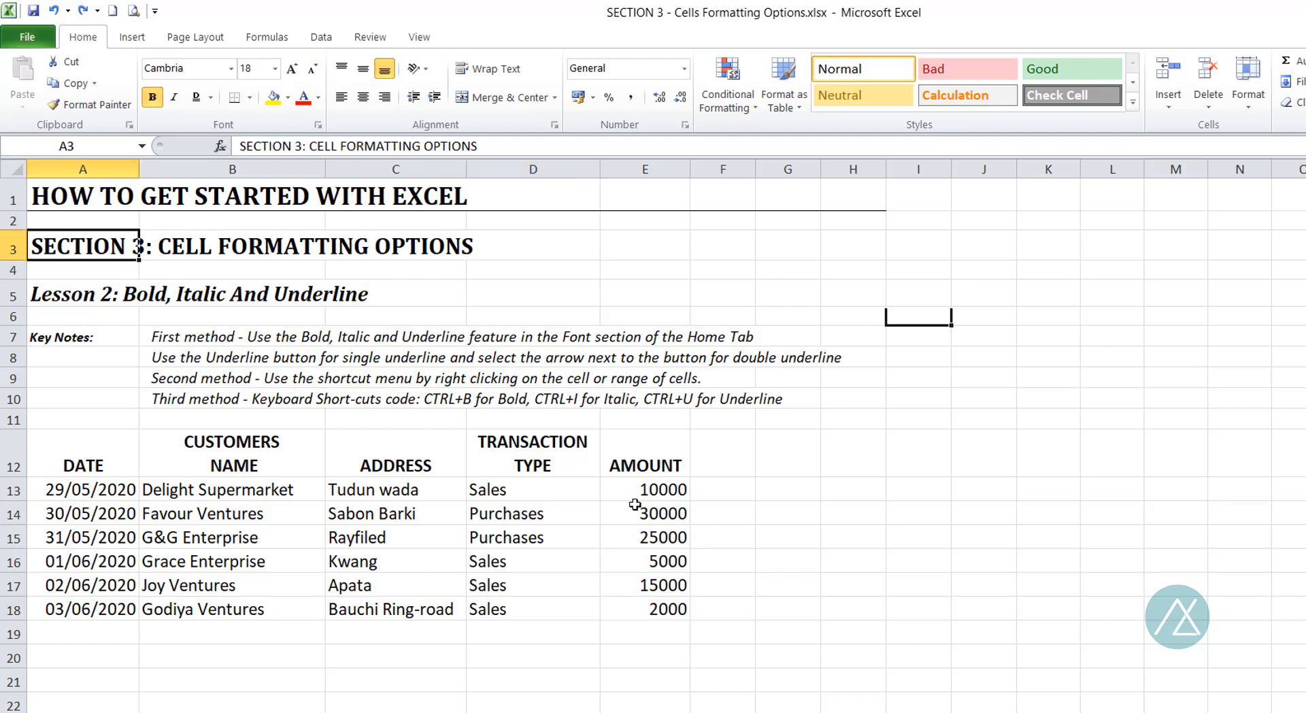
Try italic on the section heading "SECTION 3: CELL FORMATTING OPTIONS" in A3 and undo it.
{"action": "key", "text": "ctrl+i"}
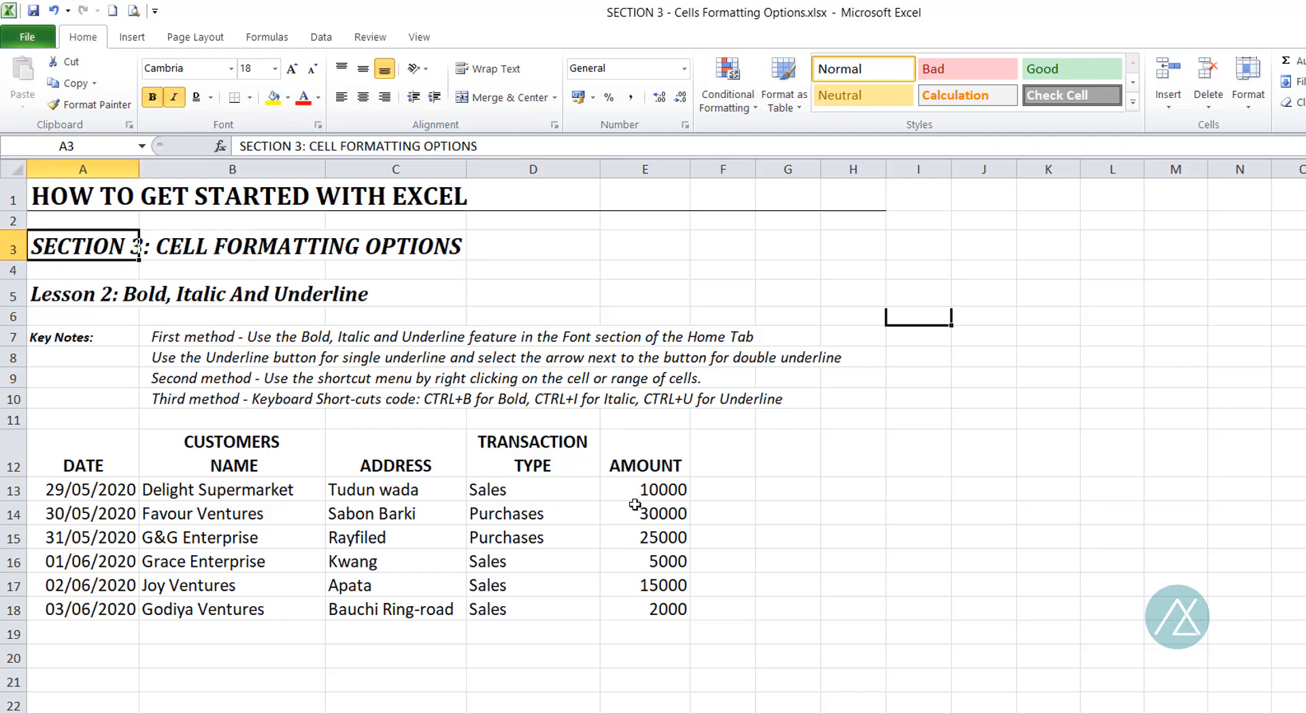
{"action": "left_click", "coordinate": [57, 11]}
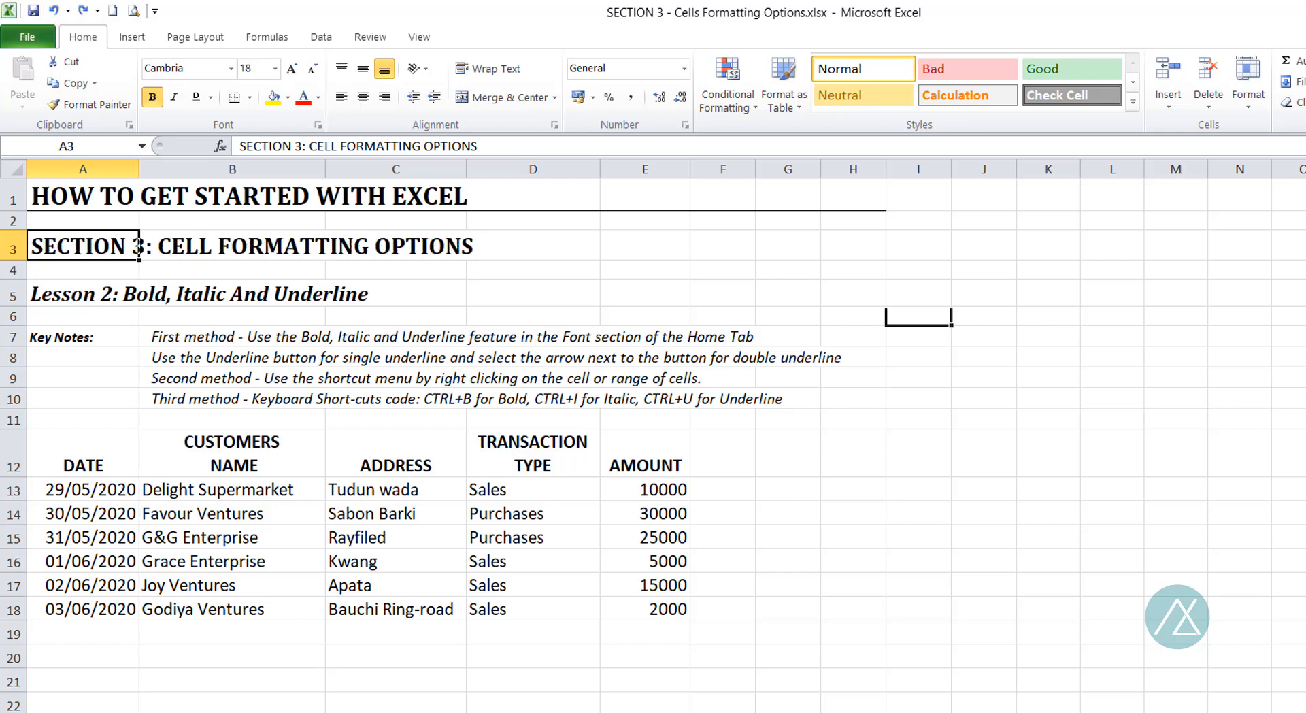
Give the section heading in A3 a single underline, with Underline as the active underline style, and select the ADDRESS header in C12.
{"action": "key", "text": "ctrl+u"}
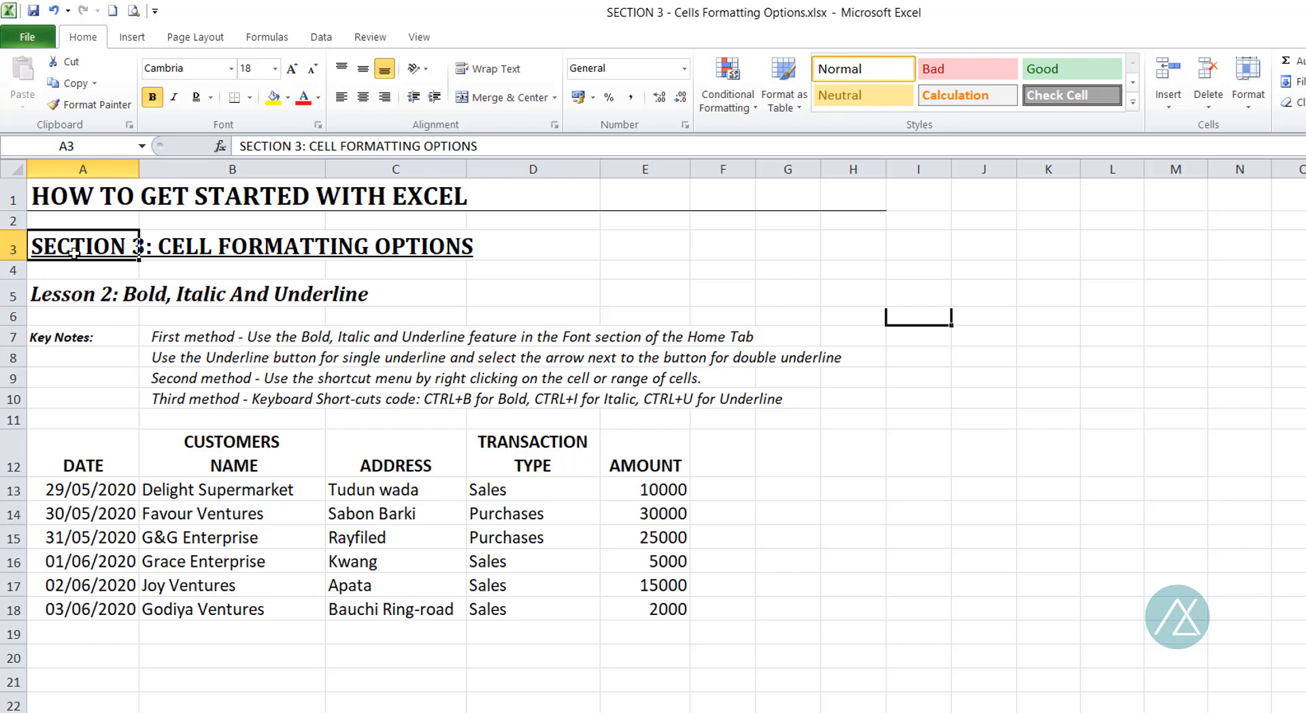
{"action": "left_click", "coordinate": [211, 98]}
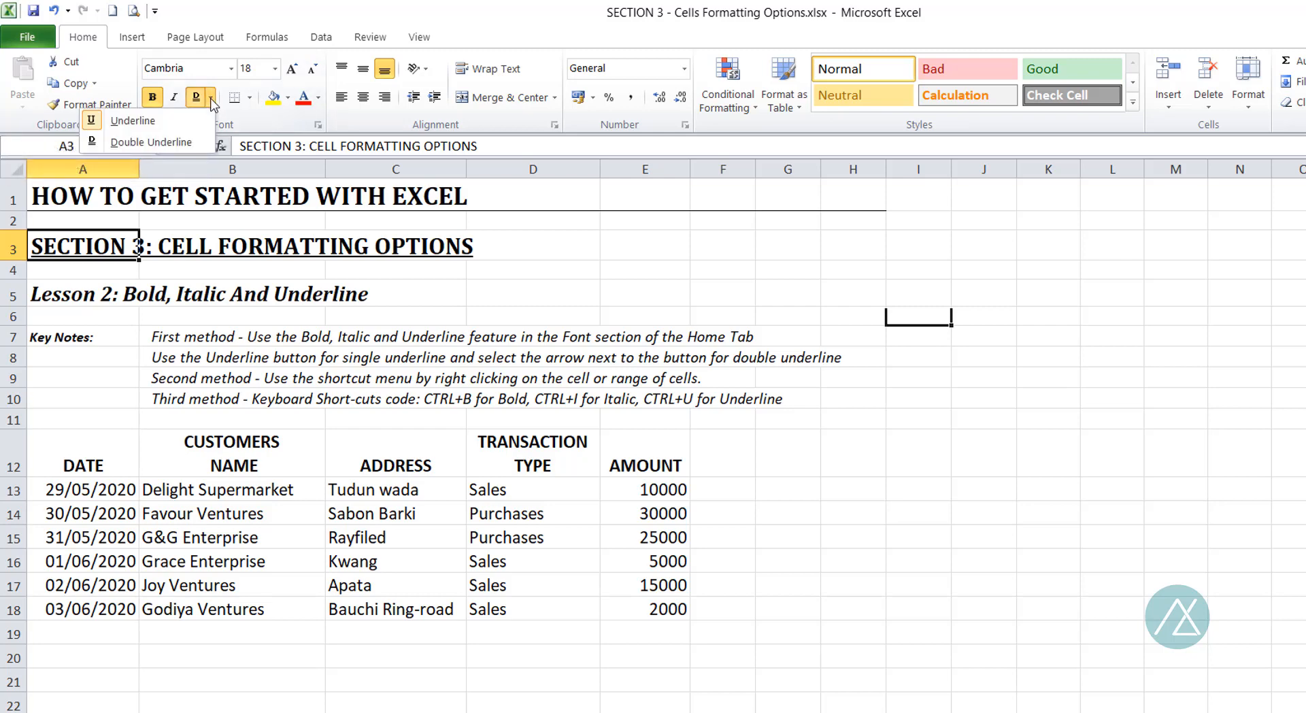
{"action": "left_click", "coordinate": [126, 124]}
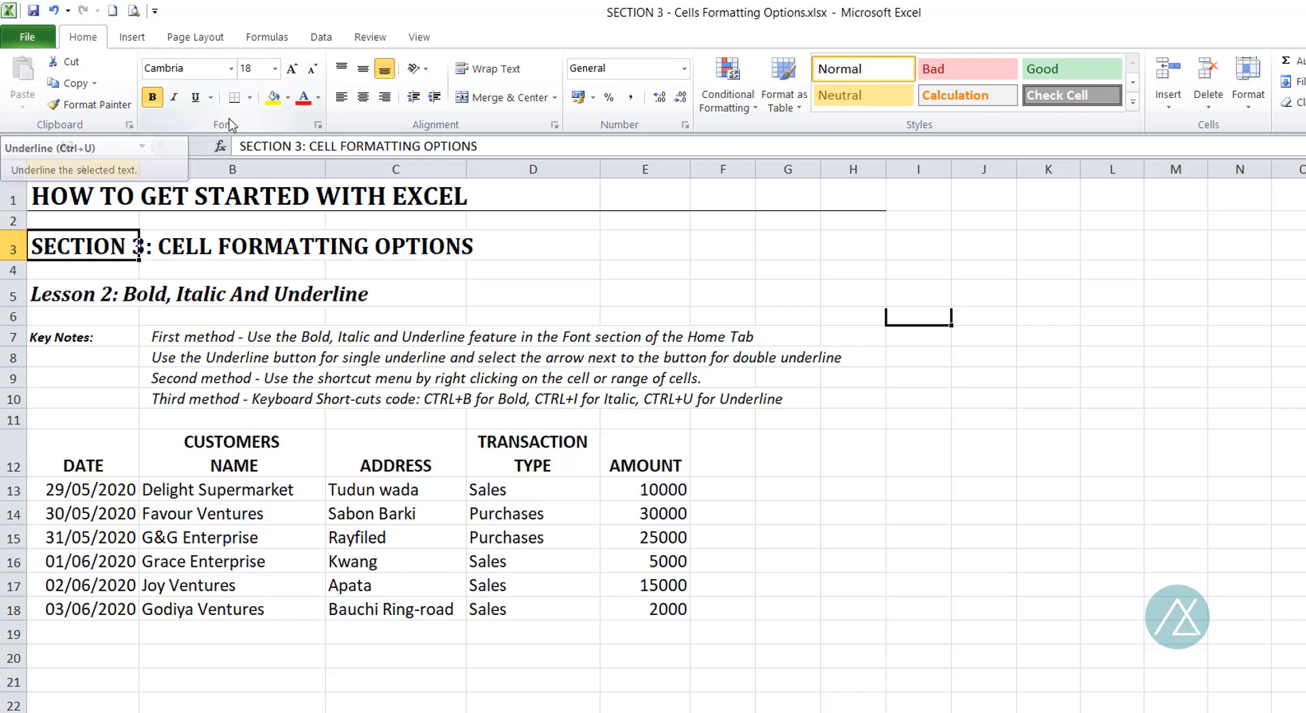
{"action": "left_click", "coordinate": [196, 98]}
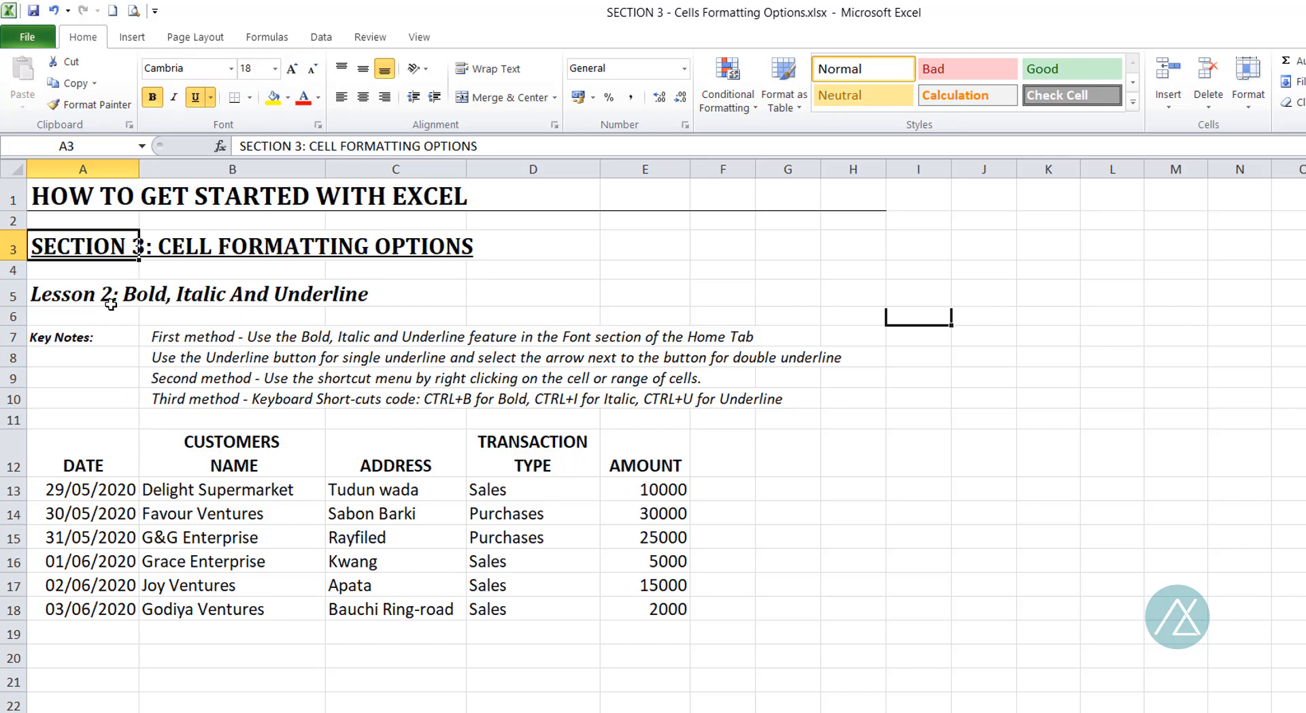
{"action": "left_click", "coordinate": [416, 437]}
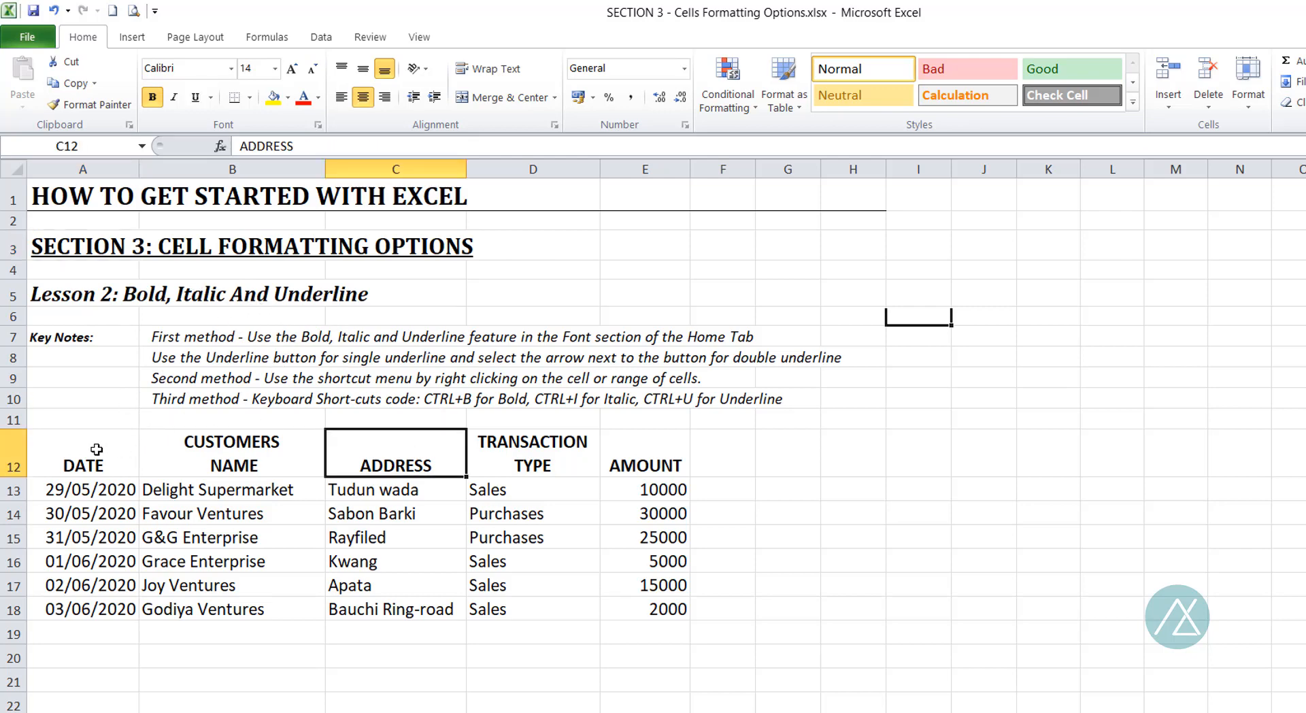